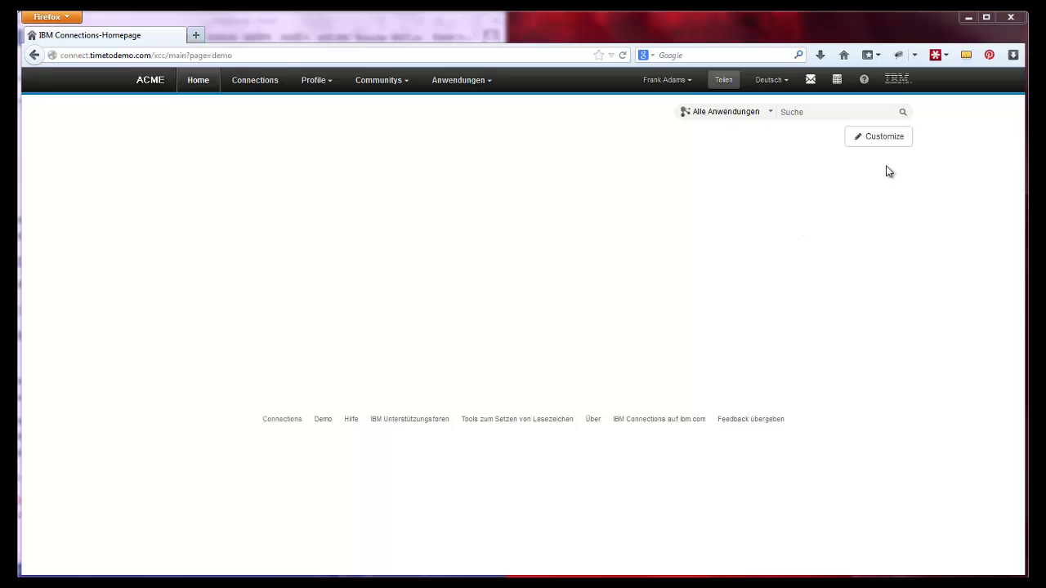
# Open the homepage for customization and apply Layout 3 to the page
pyautogui.click(891, 140)
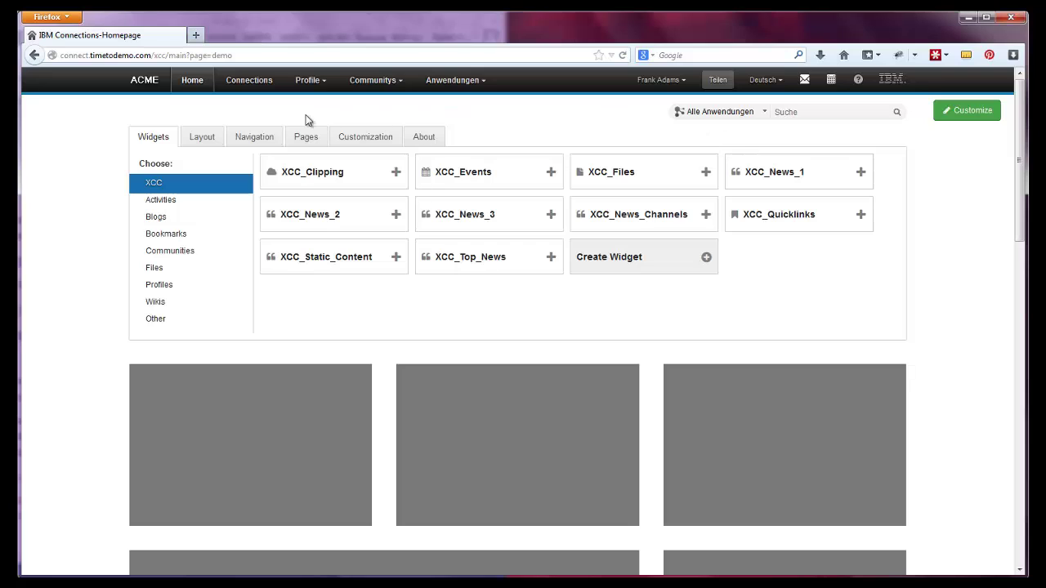
pyautogui.click(210, 140)
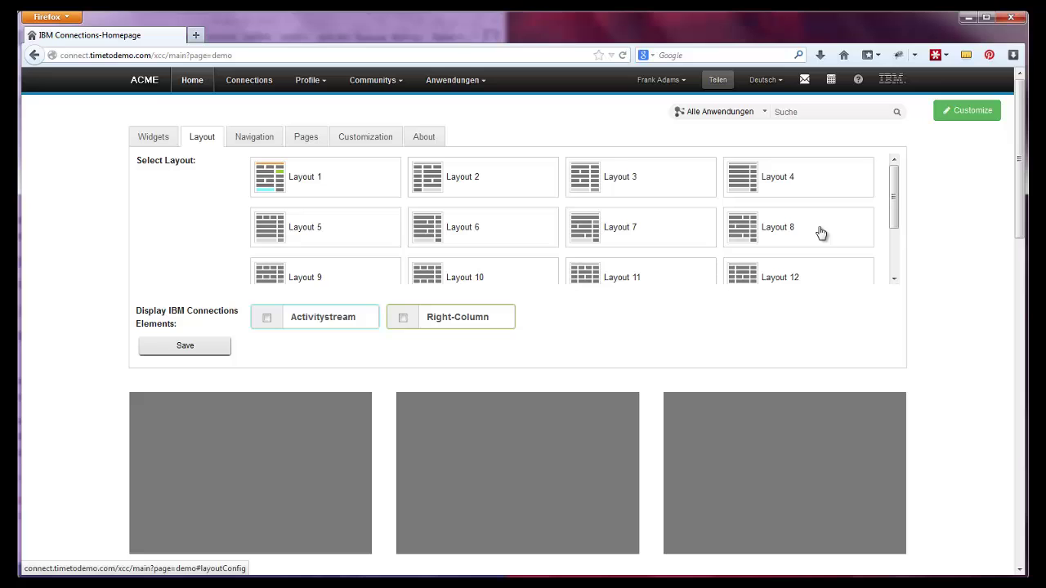
pyautogui.moveTo(894, 211)
pyautogui.mouseDown()
pyautogui.moveTo(896, 265)
pyautogui.moveTo(896, 206)
pyautogui.mouseUp()
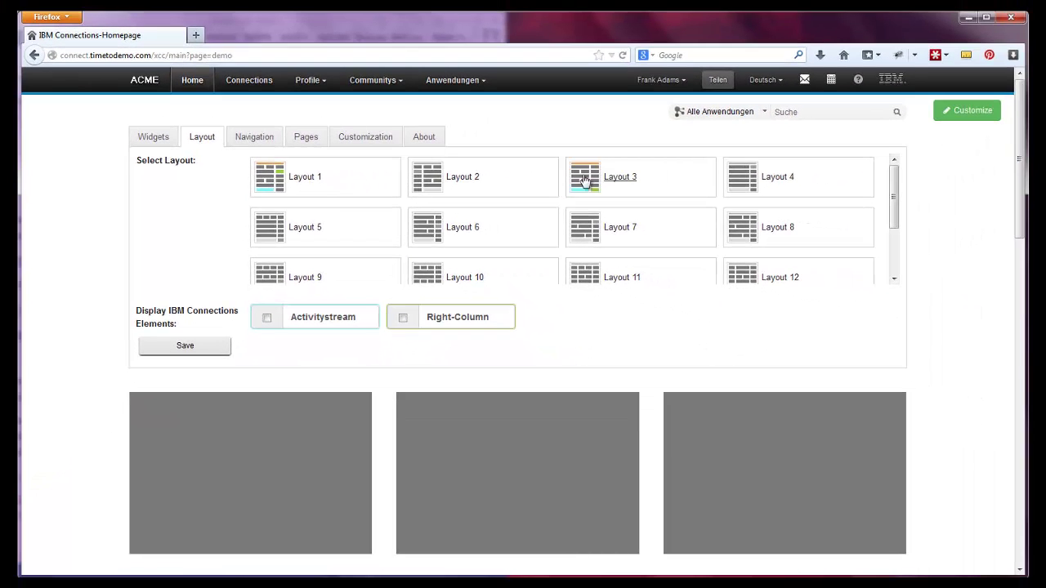
pyautogui.click(584, 180)
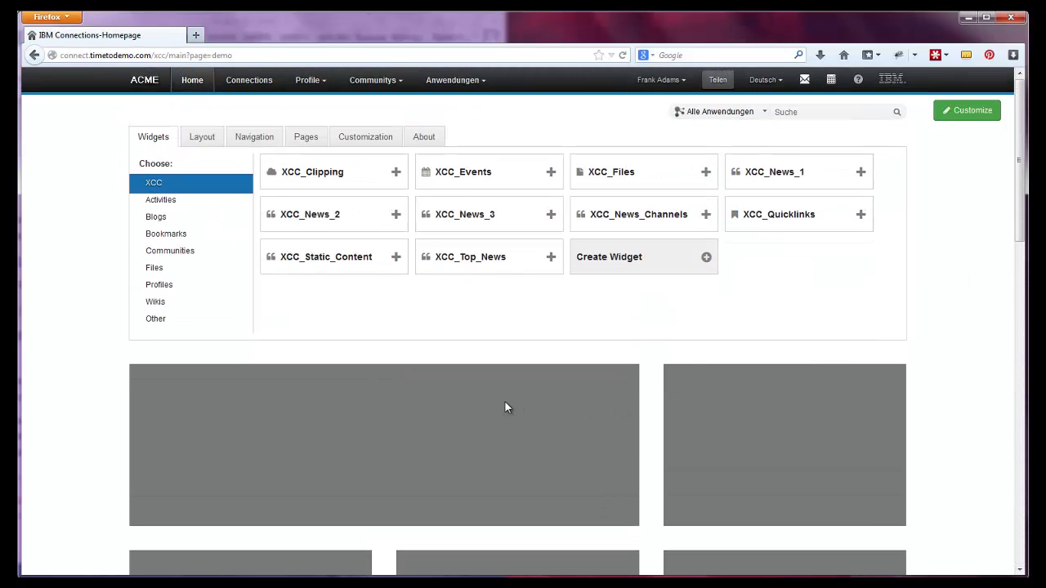
# Add the XCC_Events, XCC_Files, XCC_News_1, XCC_Clipping, XCC_Static_Content, XCC_Top_News, XCC_News_Channels and XCC_Quicklinks widgets to the page
pyautogui.click(484, 186)
pyautogui.click(696, 104)
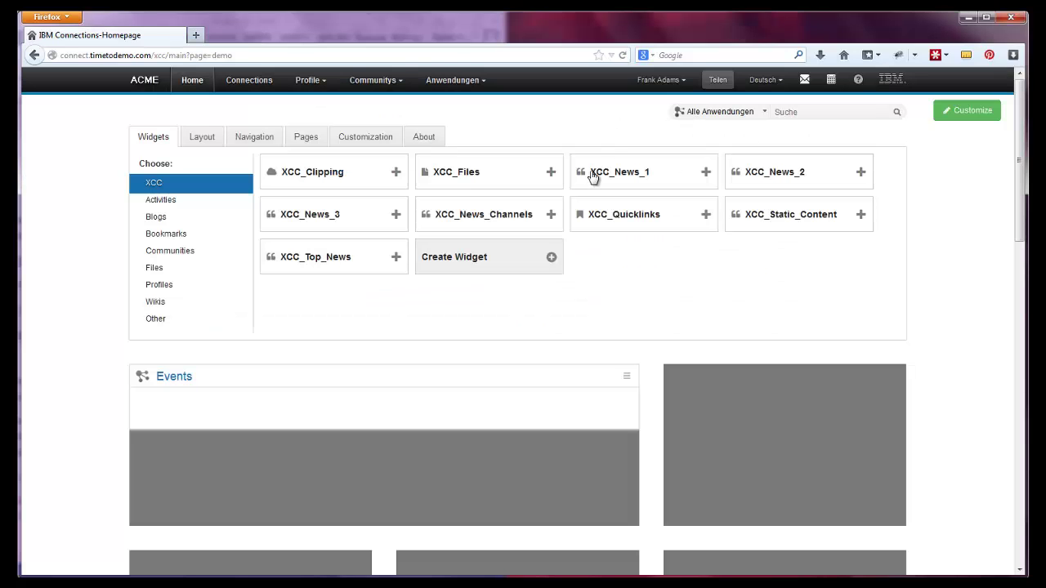
pyautogui.click(516, 179)
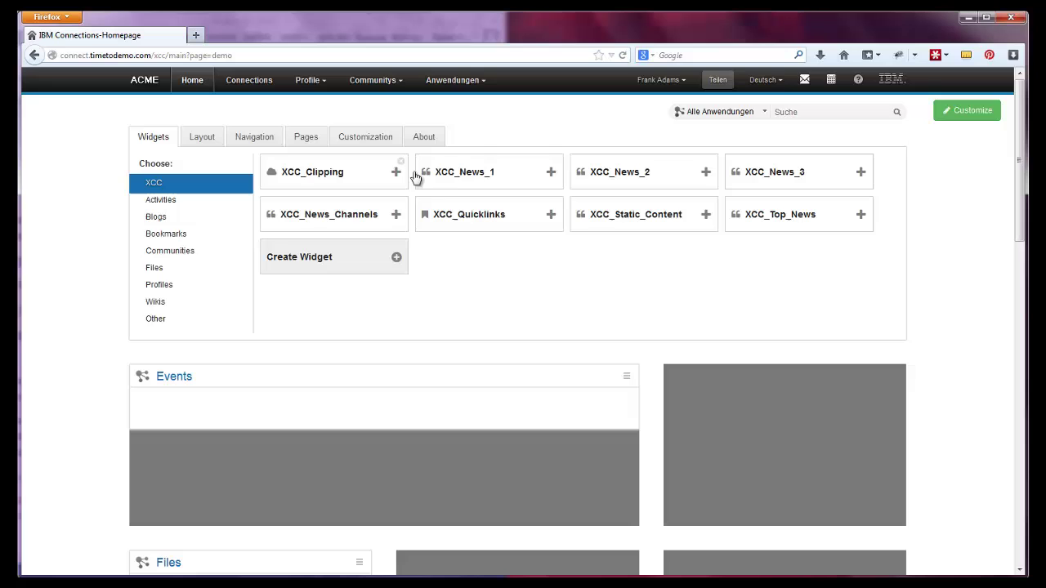
pyautogui.click(460, 174)
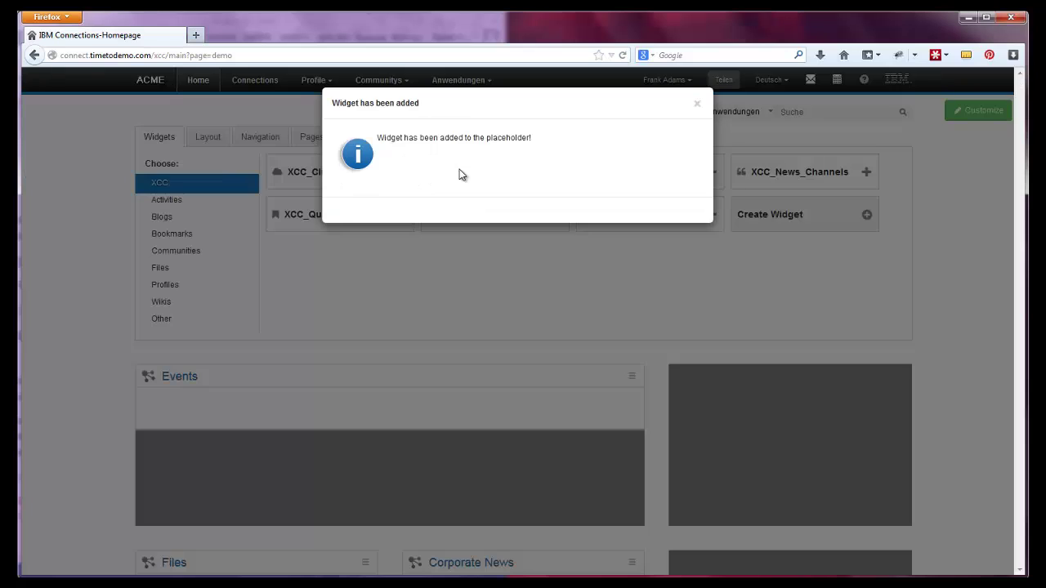
pyautogui.click(696, 104)
# Move the Top News widget into the wide first-row placeholder, swapping it with Events
pyautogui.scroll(-3, 967, 208)
pyautogui.scroll(-10, 967, 207)
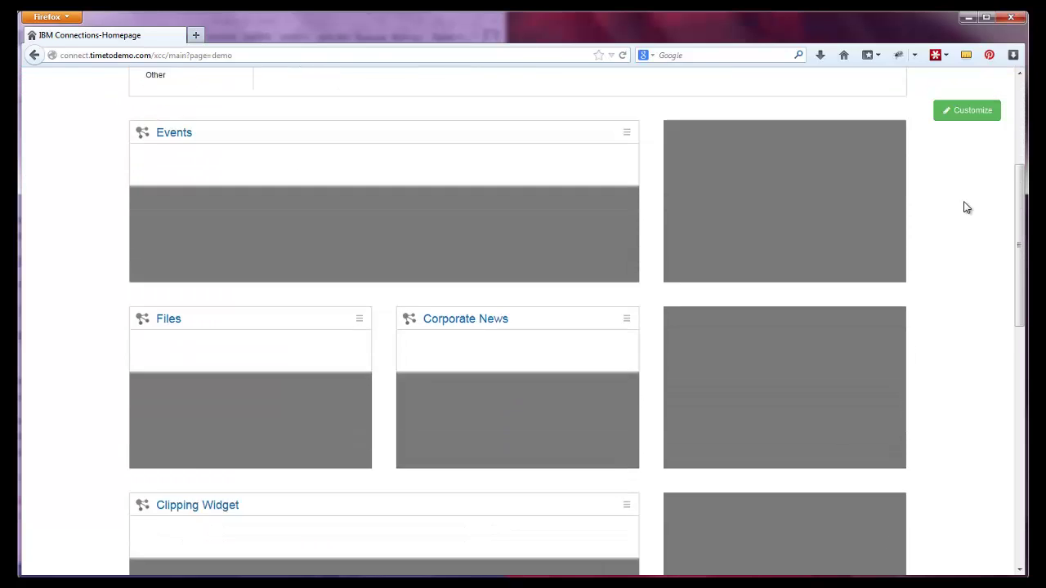
pyautogui.scroll(-8, 967, 207)
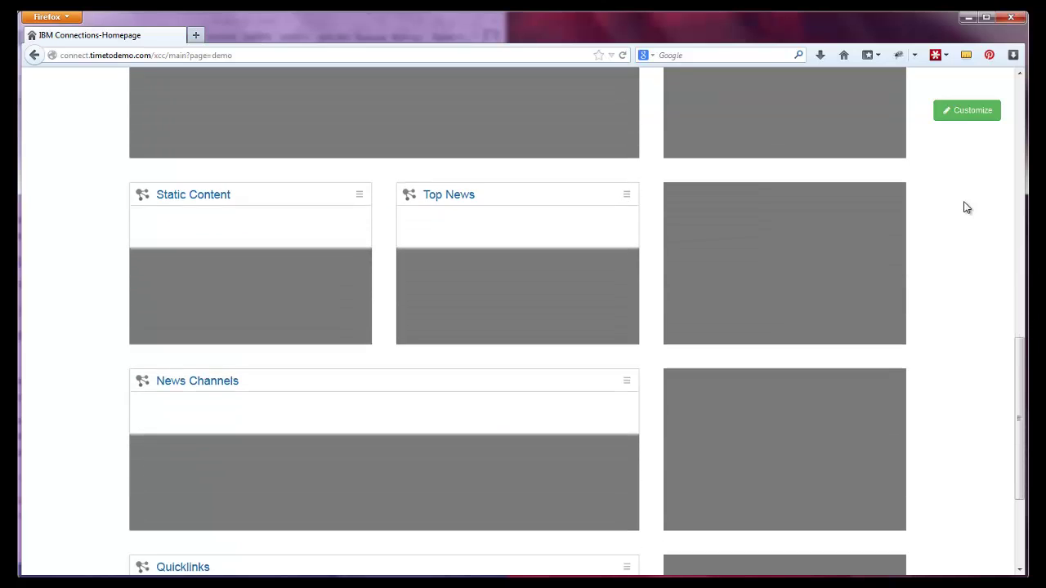
pyautogui.scroll(7, 966, 208)
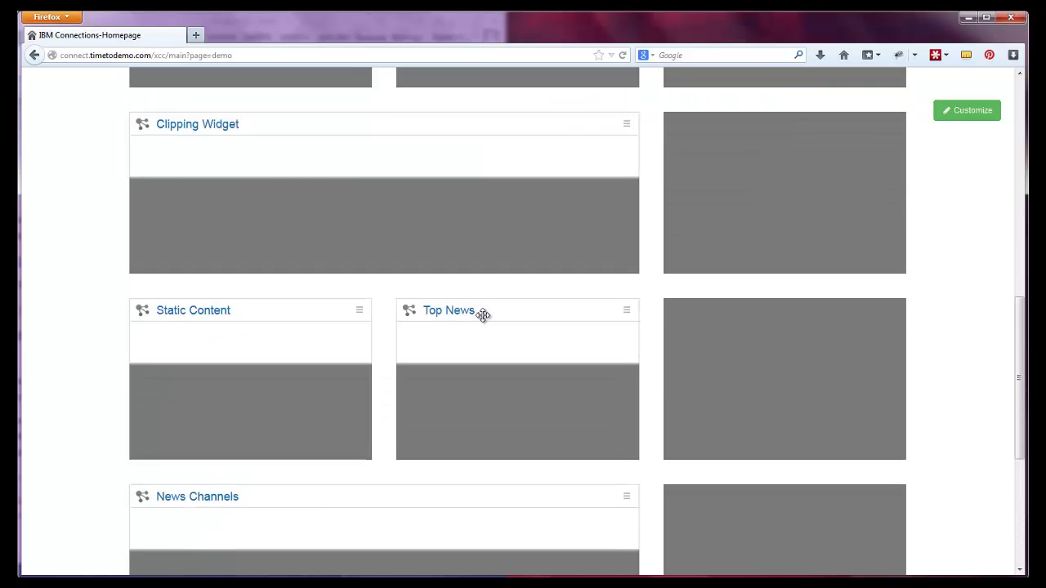
pyautogui.moveTo(482, 313); pyautogui.dragTo(376, 344)
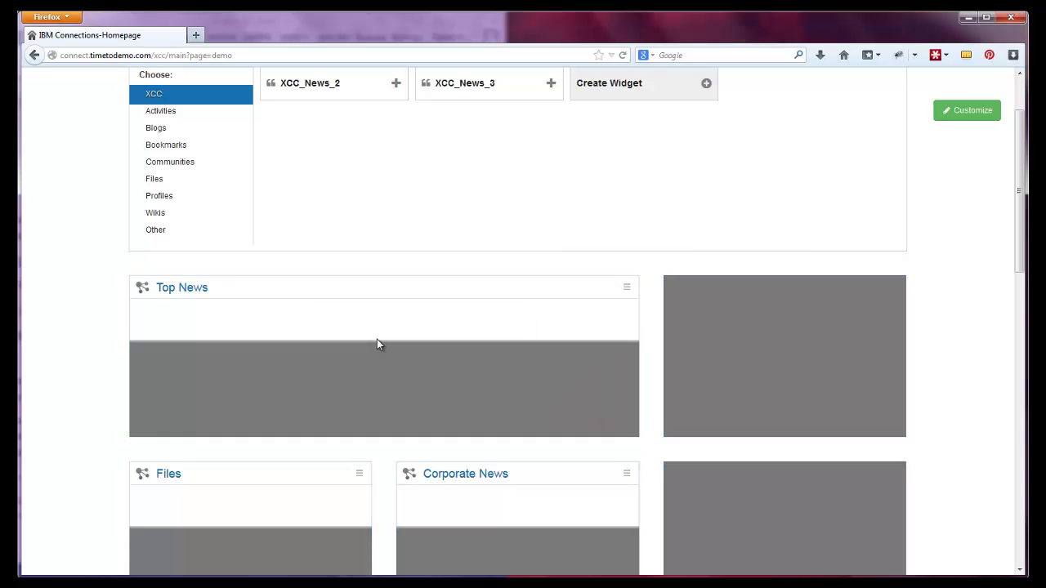
# Move the Clipping Widget beside Files and place News Channels in the wide placeholder directly below them
pyautogui.scroll(-5, 377, 345)
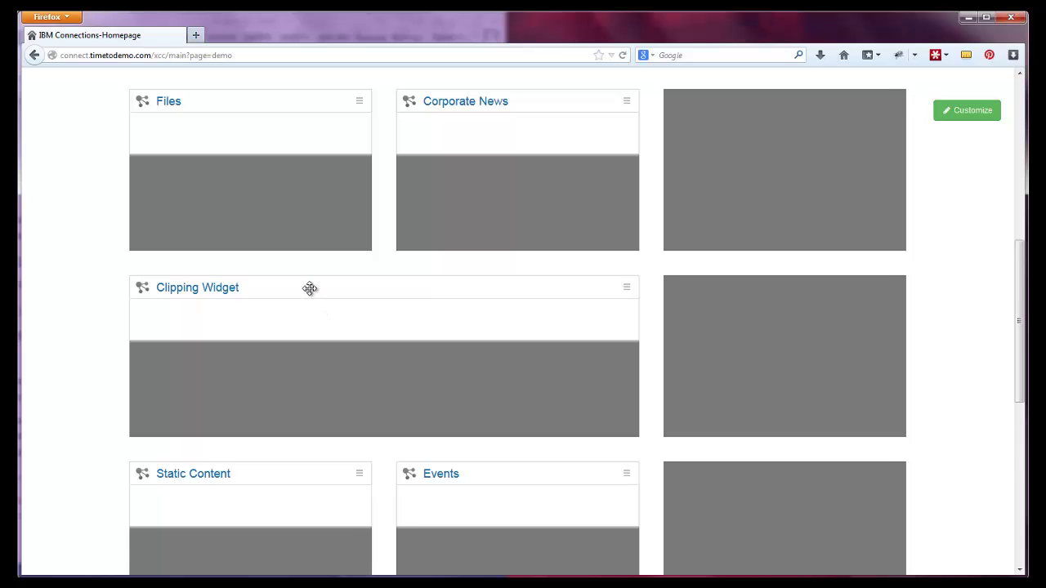
pyautogui.moveTo(308, 286); pyautogui.dragTo(458, 132)
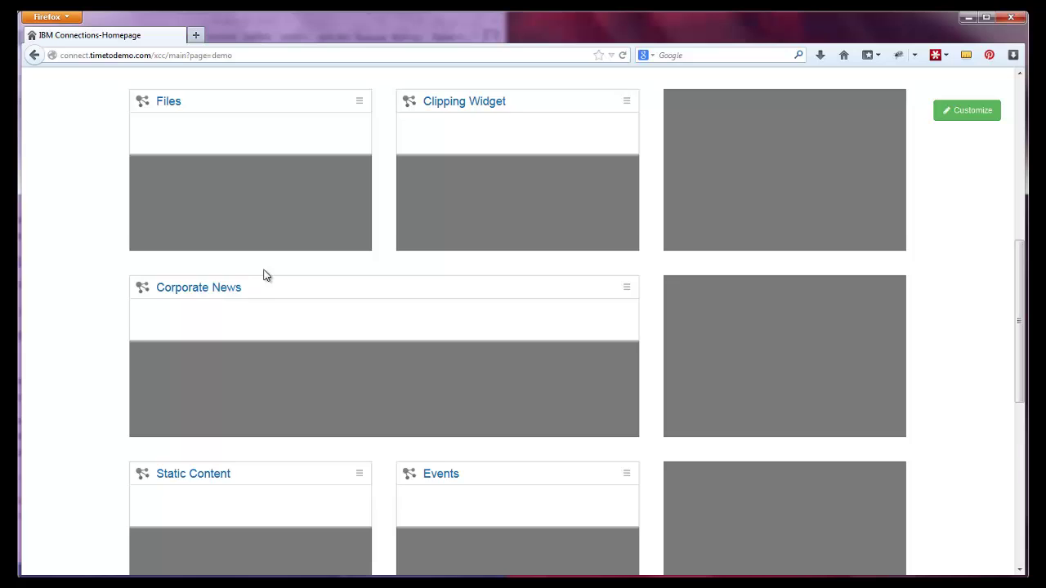
pyautogui.scroll(-5, 263, 276)
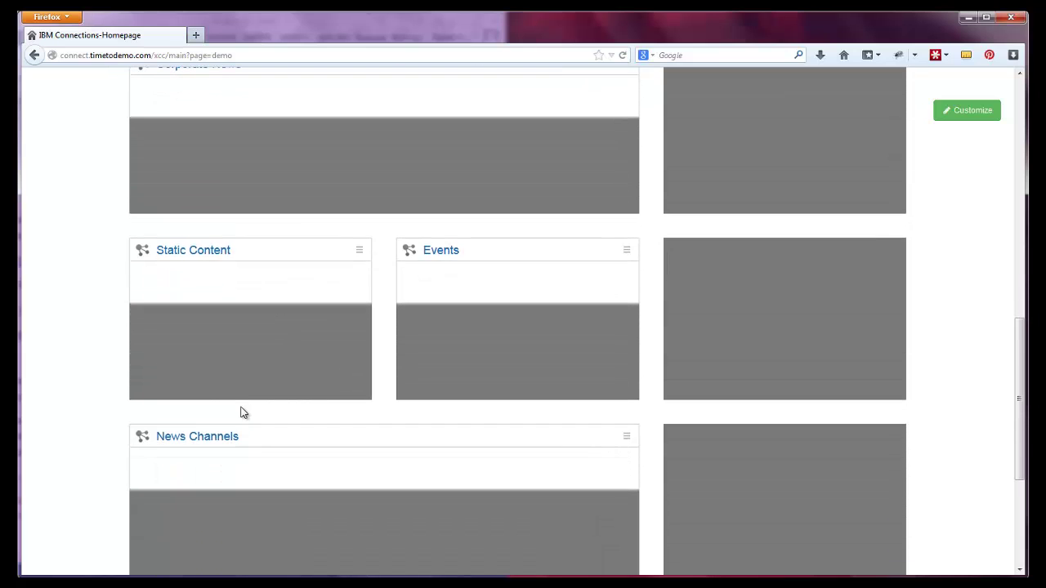
pyautogui.moveTo(256, 438); pyautogui.dragTo(266, 332)
pyautogui.scroll(-3, 522, 427)
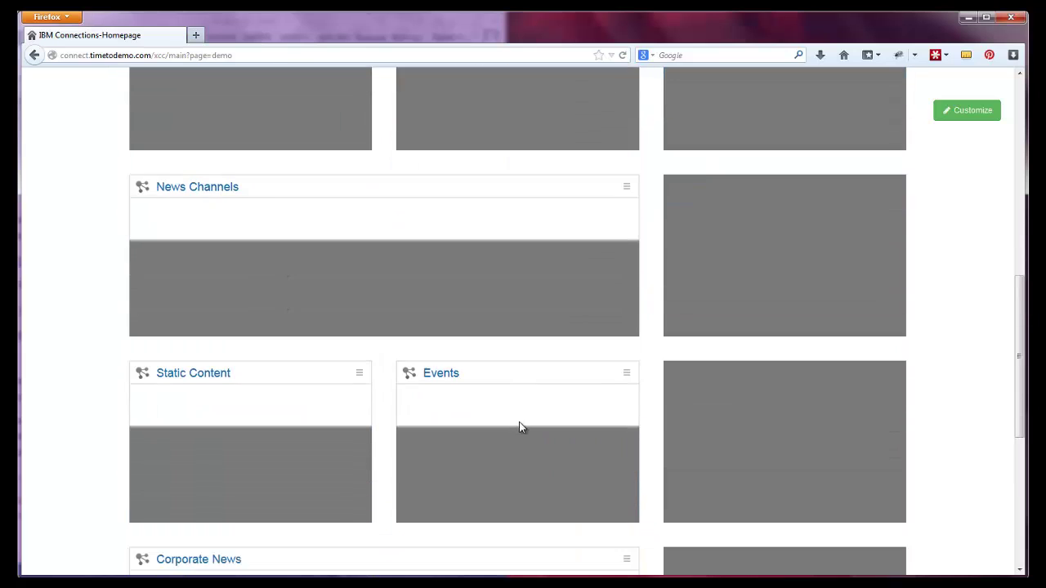
# Move Quicklinks, Static Content and Corporate News into the page's right column beside Top News, Clipping Widget and News Channels respectively
pyautogui.scroll(-4, 521, 427)
pyautogui.moveTo(520, 429); pyautogui.dragTo(795, 339)
pyautogui.scroll(-7, 795, 340)
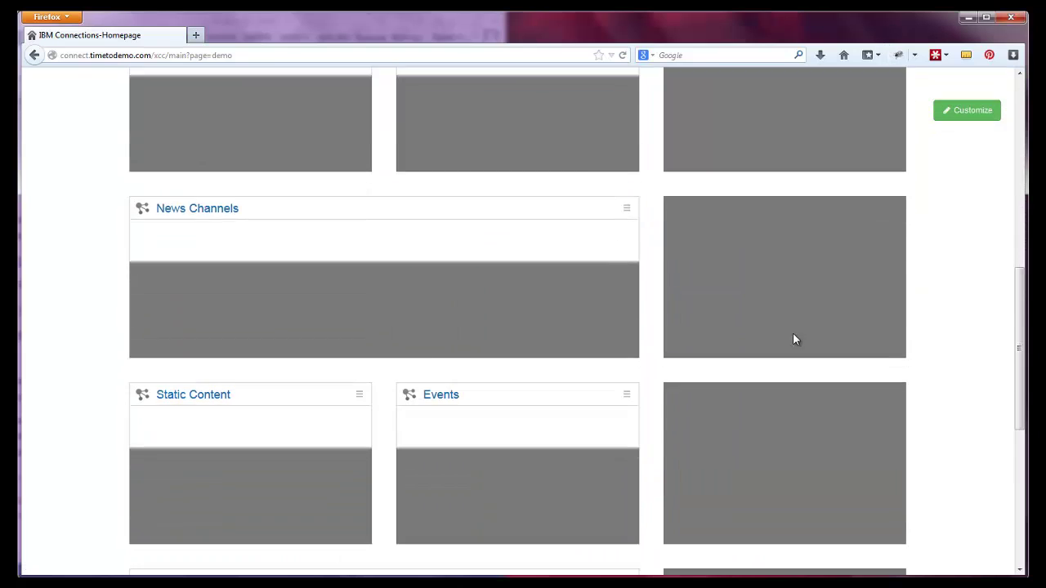
pyautogui.moveTo(193, 395); pyautogui.dragTo(787, 132)
pyautogui.moveTo(390, 449); pyautogui.dragTo(806, 397)
# Move the Events widget into the wide placeholder two rows below News Channels and leave customization mode
pyautogui.scroll(-4, 502, 177)
pyautogui.moveTo(501, 177); pyautogui.dragTo(453, 376)
pyautogui.scroll(1, 294, 325)
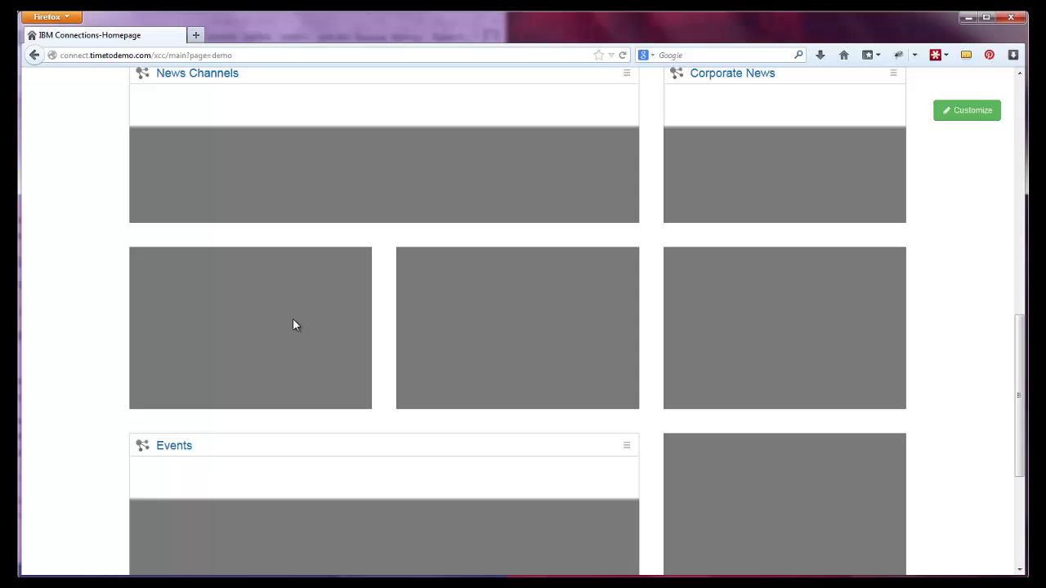
pyautogui.scroll(5, 551, 324)
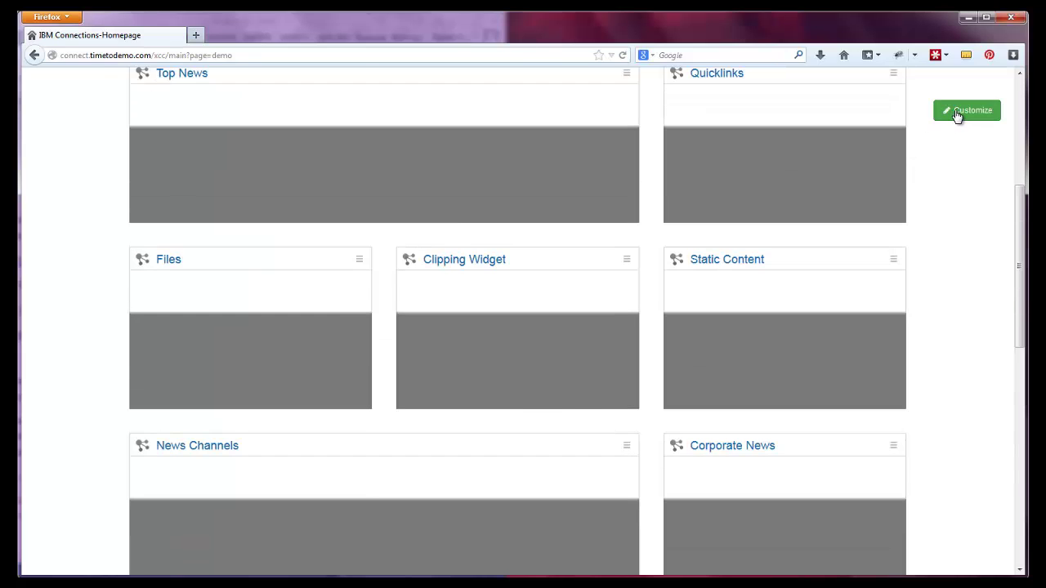
pyautogui.click(957, 115)
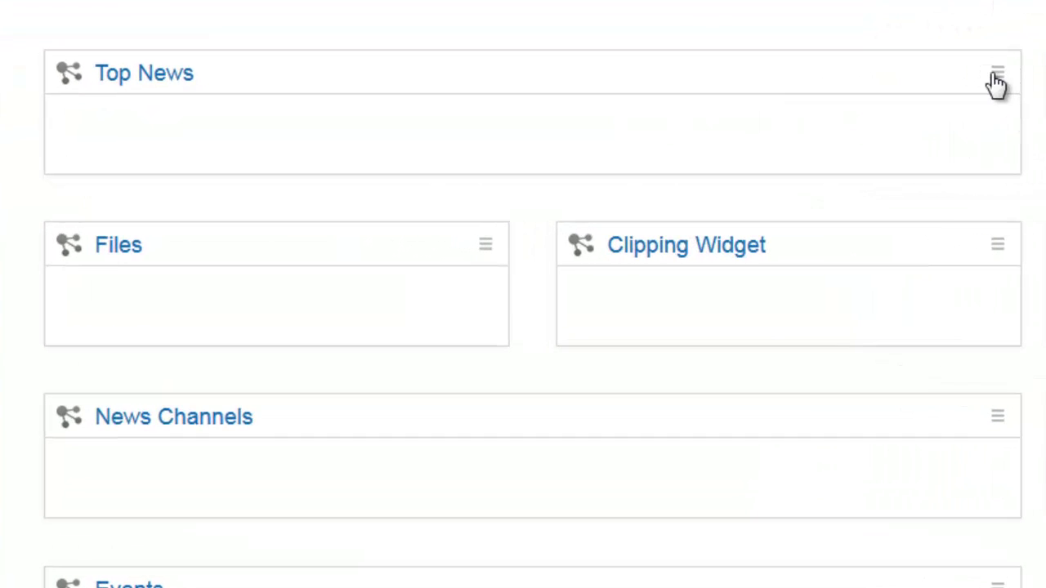
# Open the Top News widget's settings and set its title to "ACME Top Story"
pyautogui.click(998, 74)
pyautogui.click(994, 75)
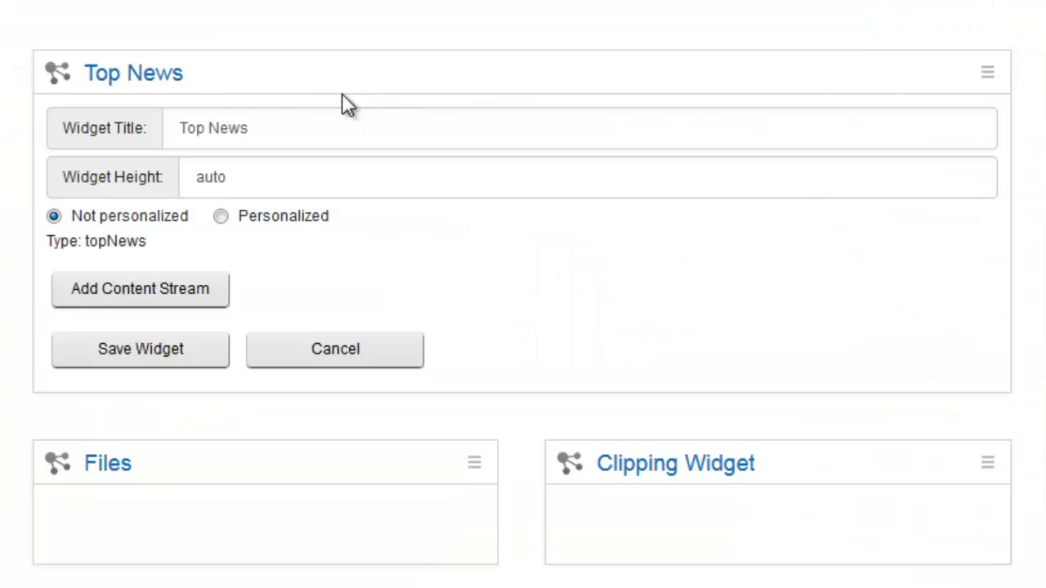
pyautogui.moveTo(250, 126); pyautogui.dragTo(175, 124)
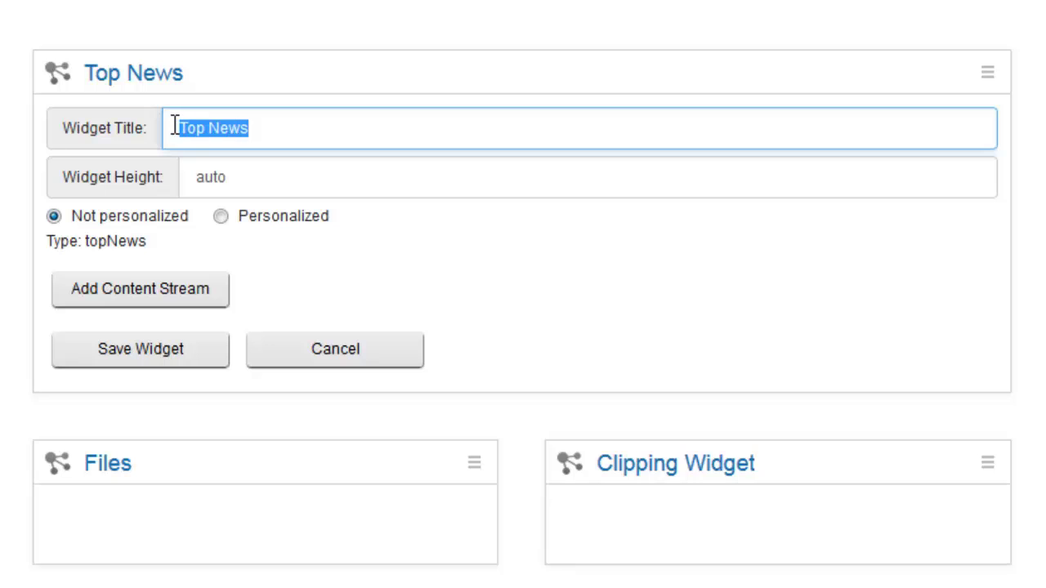
pyautogui.write('ACME')
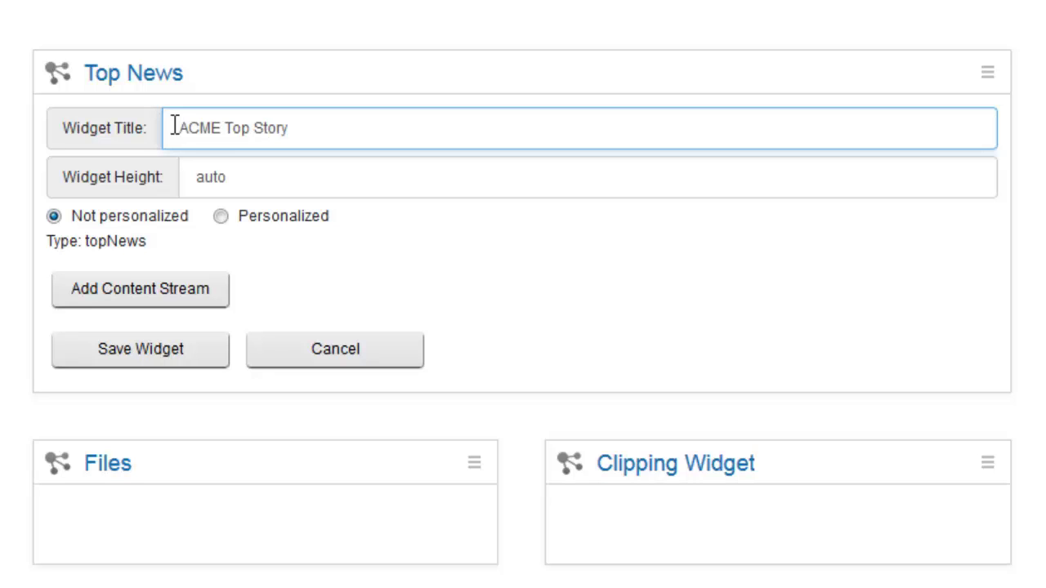
# Add a content stream to the Top News widget with Global Communication as its source
pyautogui.click(199, 298)
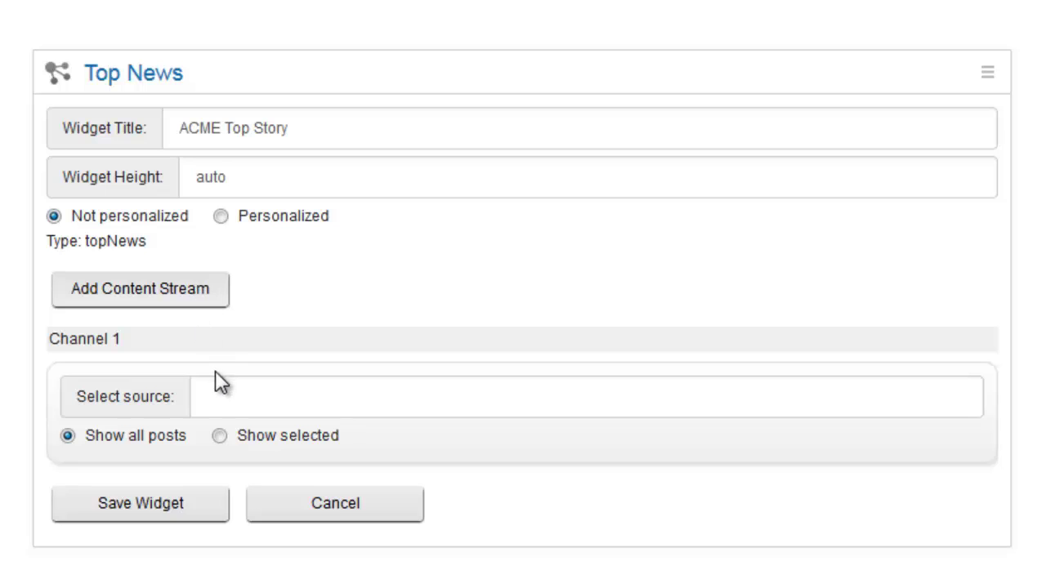
pyautogui.click(215, 394)
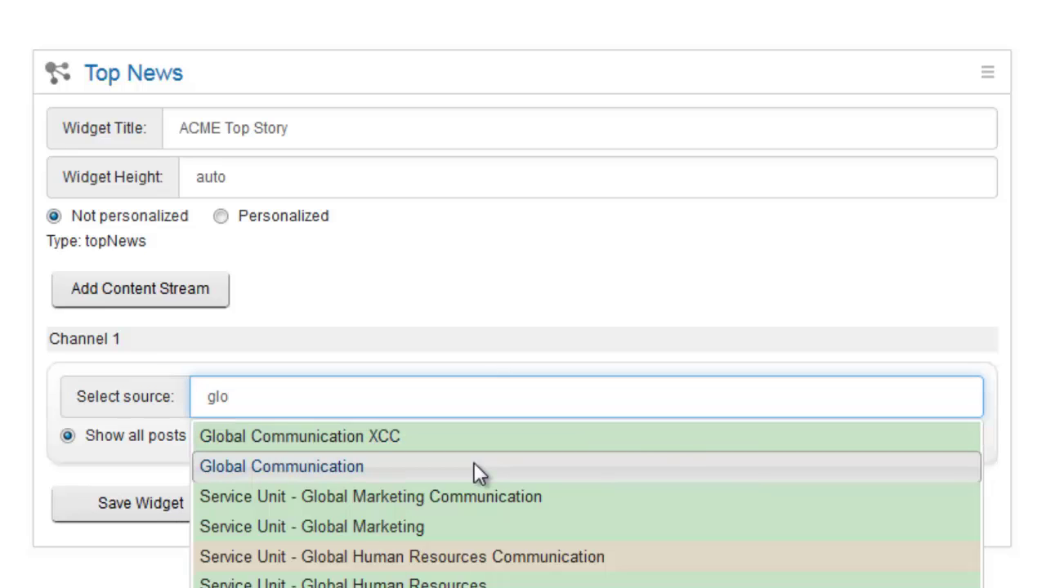
pyautogui.click(474, 464)
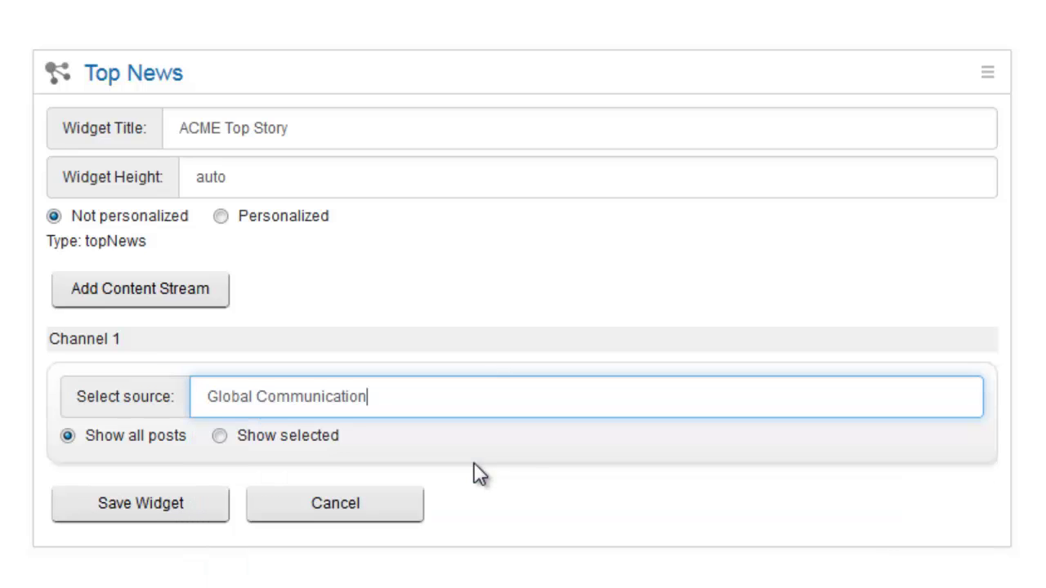
# Show only the selected post "New Tool: Fast time tracking via browser and cellphone" in Channel 1 and save the widget
pyautogui.click(220, 439)
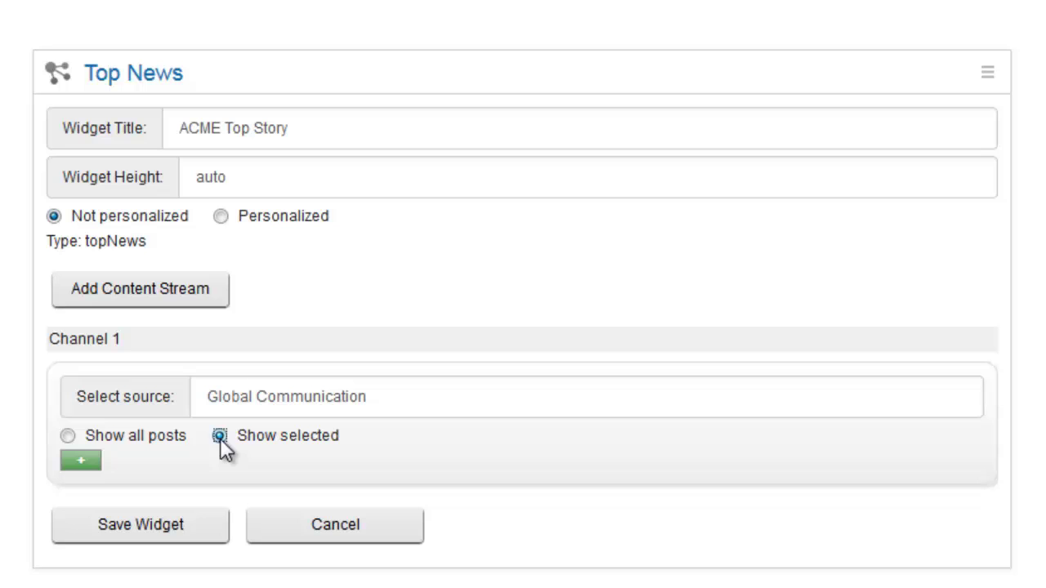
pyautogui.click(82, 463)
pyautogui.write('tim')
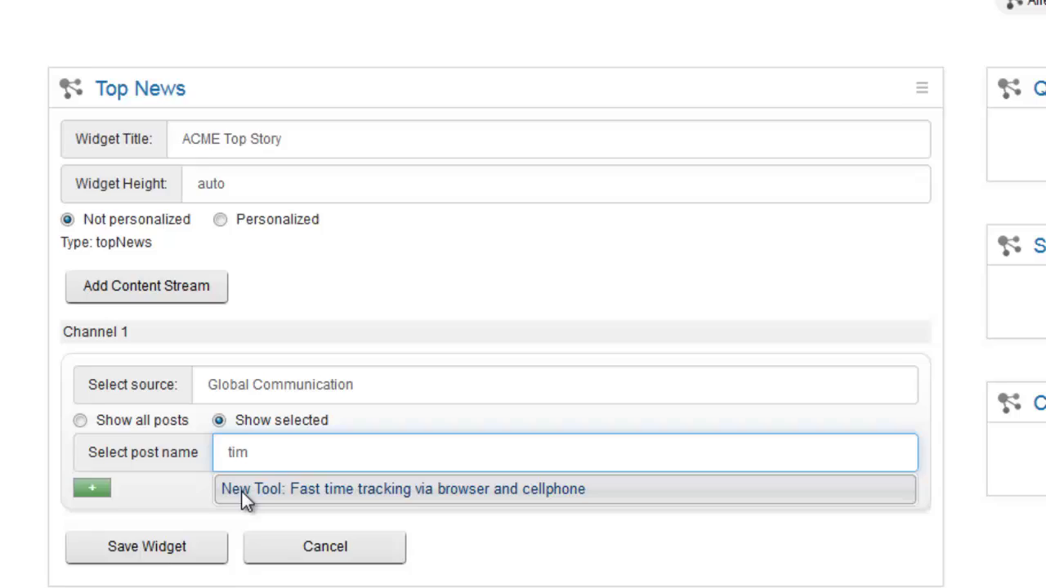
pyautogui.click(239, 510)
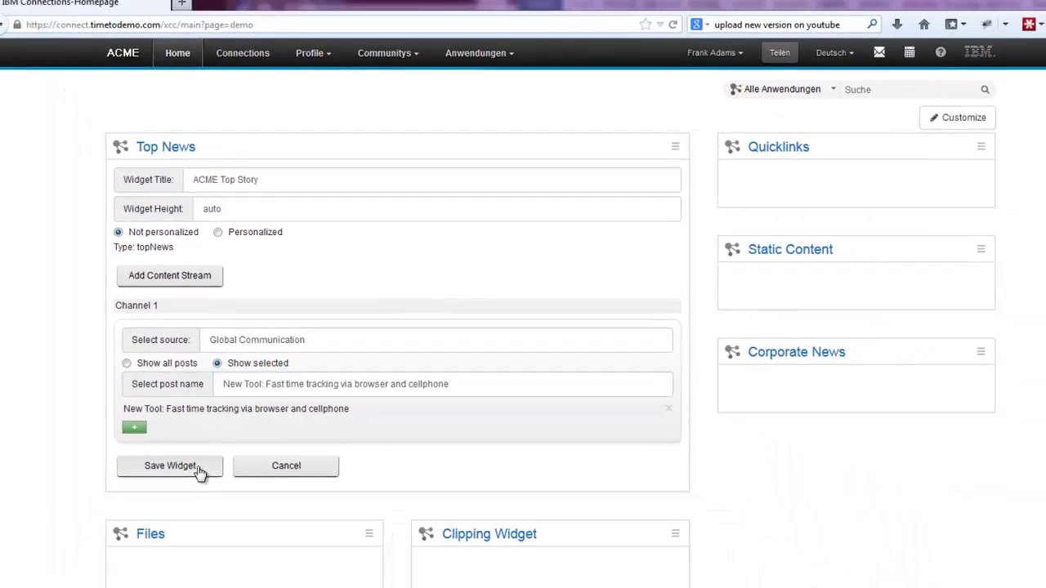
pyautogui.click(158, 522)
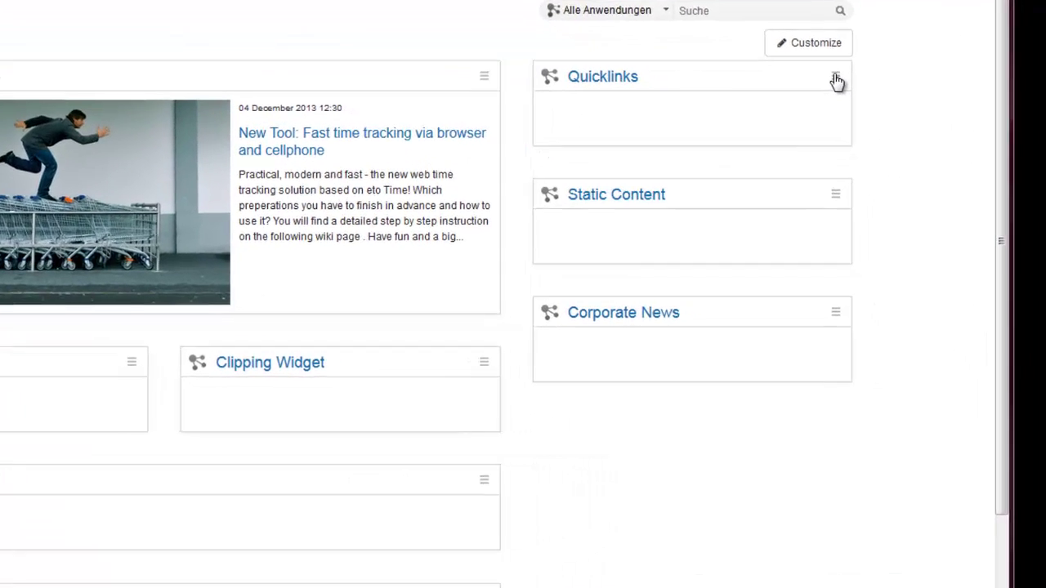
# Open the Quicklinks widget's settings and add three content streams
pyautogui.click(837, 81)
pyautogui.click(824, 78)
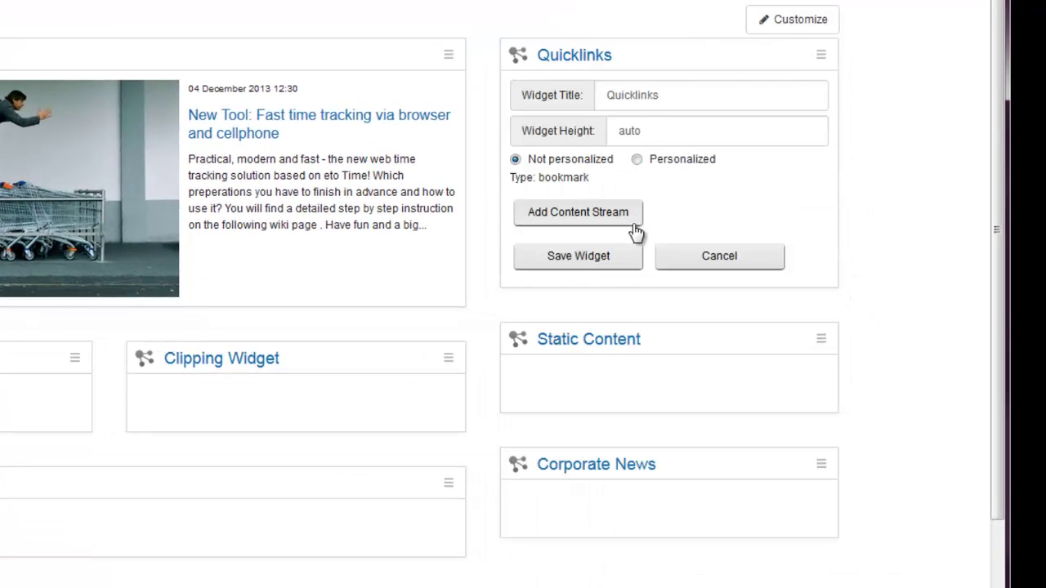
pyautogui.click(631, 215)
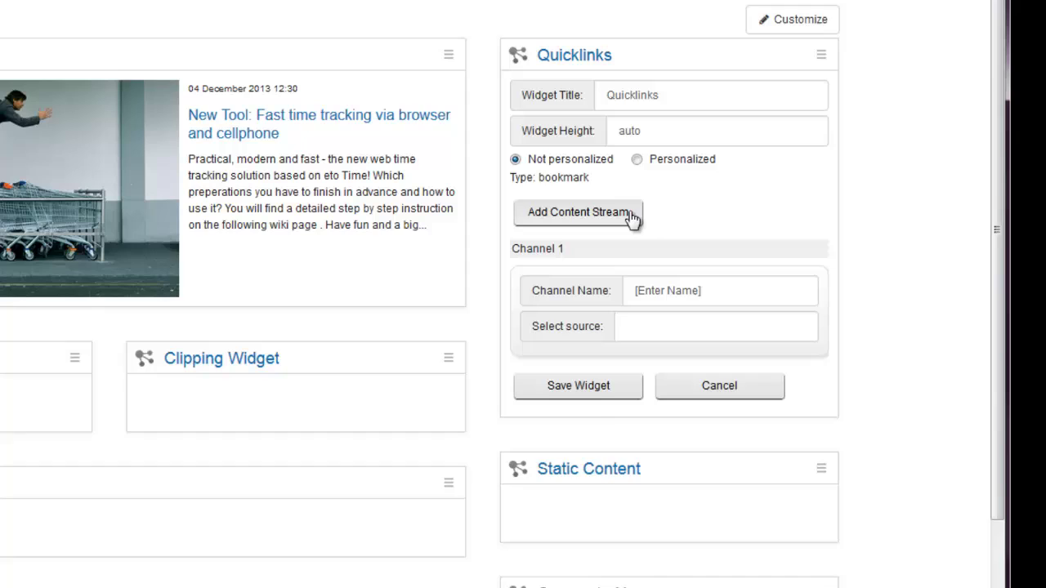
pyautogui.click(631, 215)
pyautogui.click(631, 215)
# Name Quicklinks Channel 1 "Service" and set its source to Service Unit - Global Human Resources Communication
pyautogui.click(719, 296)
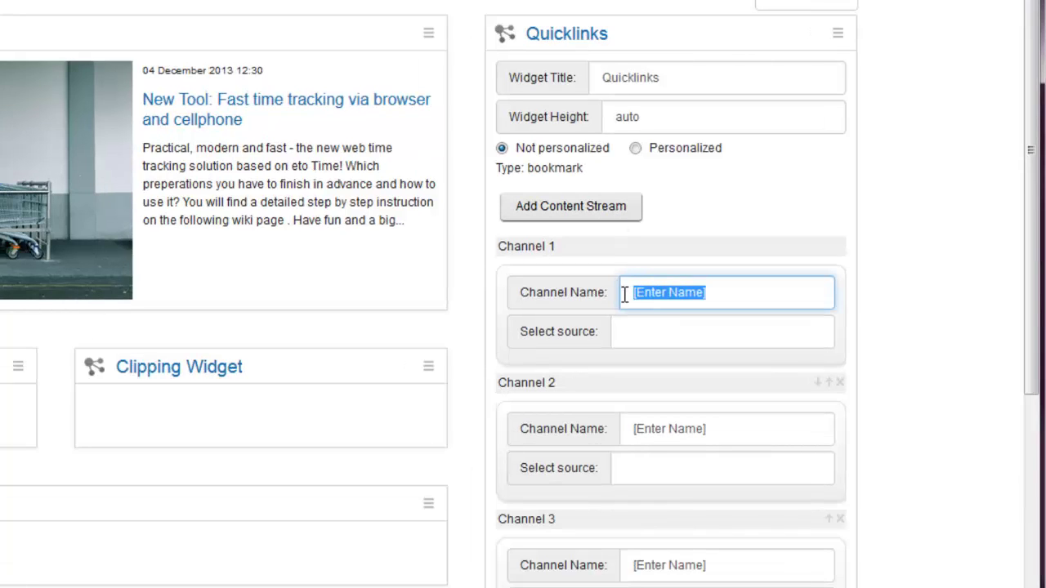
pyautogui.write('Service')
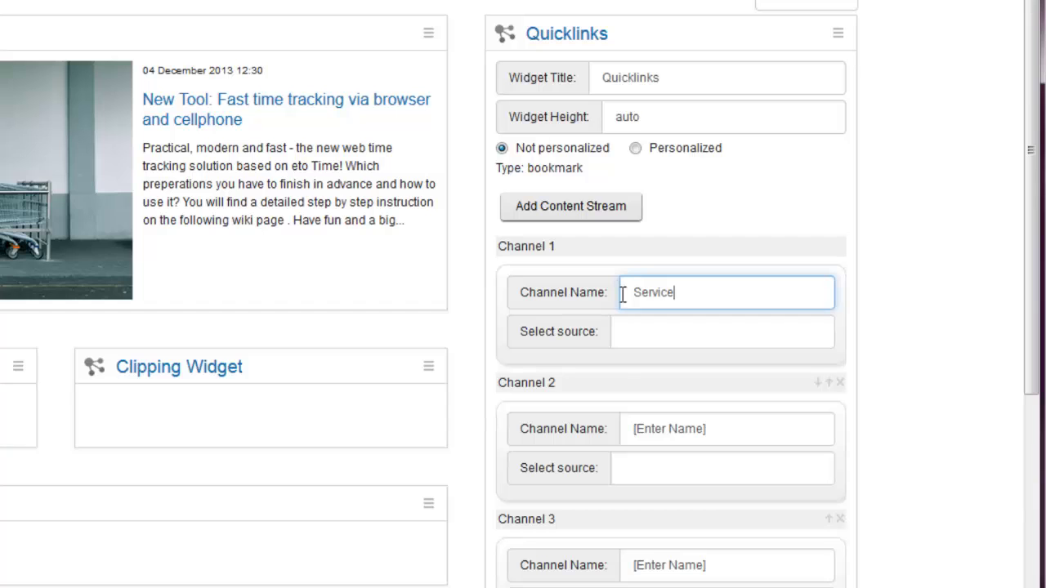
pyautogui.press('Tab')
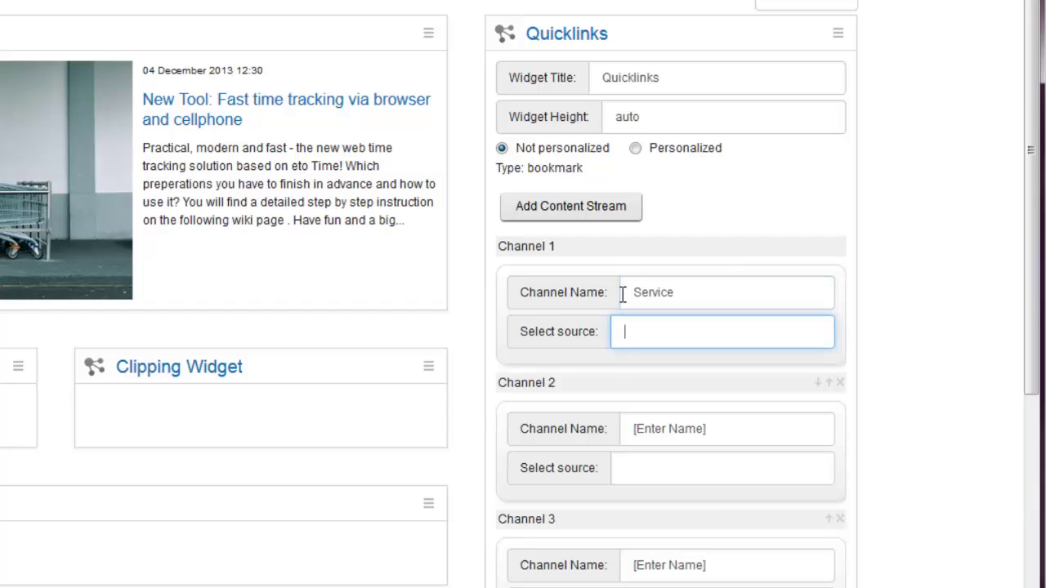
pyautogui.write('Huma')
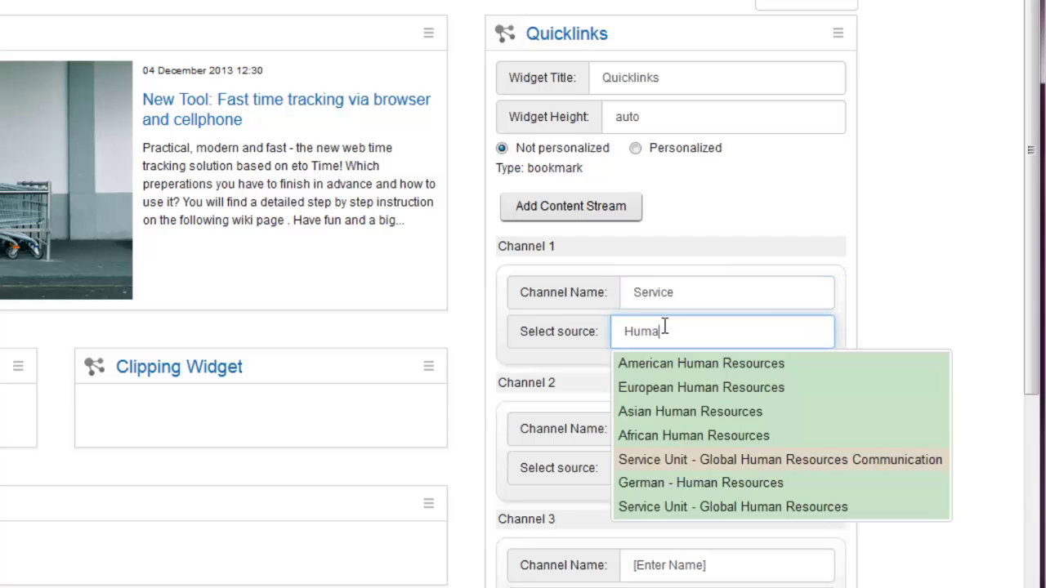
pyautogui.click(678, 460)
# Name Quicklinks Channel 2 "IT" and choose the Business Unit - IT Development community as its source
pyautogui.click(621, 431)
pyautogui.write('IT')
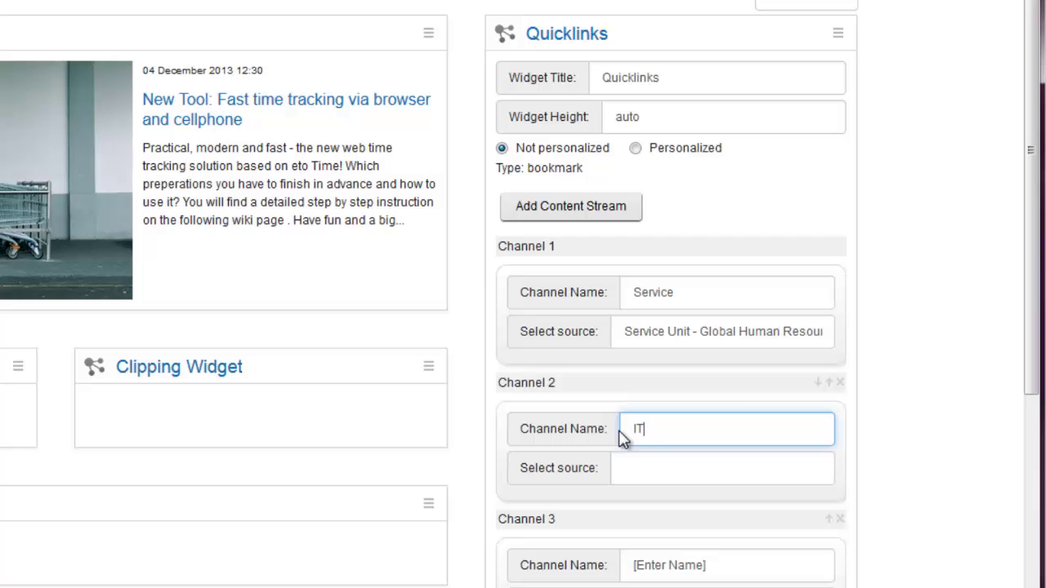
pyautogui.click(630, 466)
pyautogui.click(646, 509)
# Name Quicklinks Channel 3 "Layouts" with Global Communication XCC as its source, and save the widget
pyautogui.scroll(-2, 572, 473)
pyautogui.click(554, 456)
pyautogui.write('Layouts')
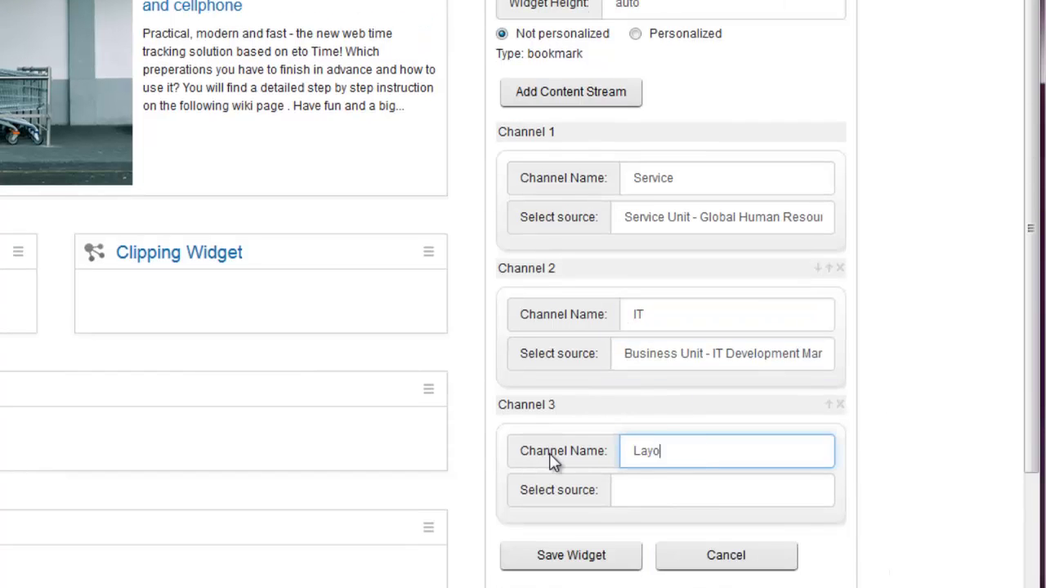
pyautogui.press('Tab')
pyautogui.write('xcc')
pyautogui.click(645, 523)
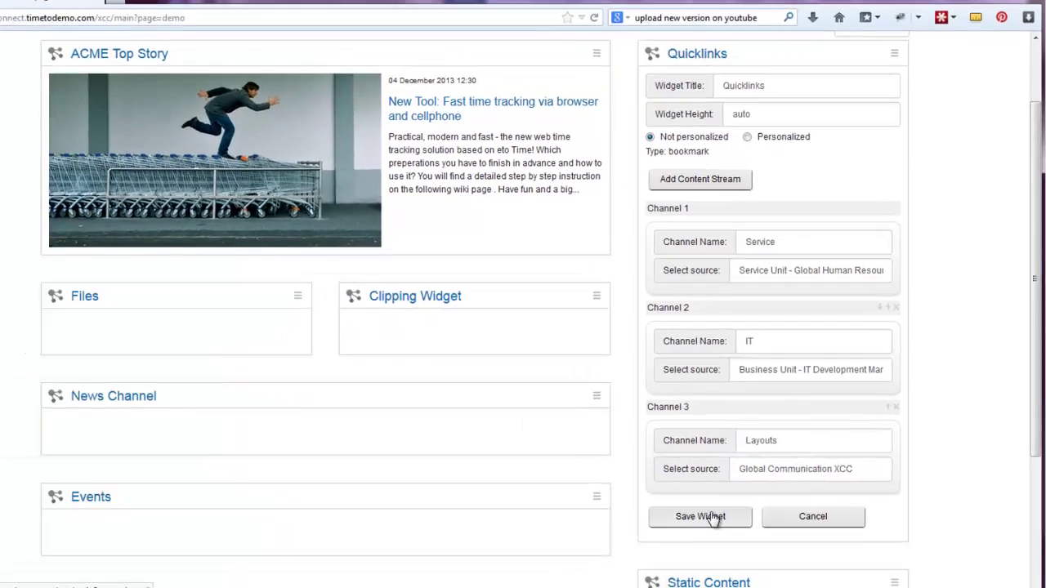
pyautogui.click(701, 517)
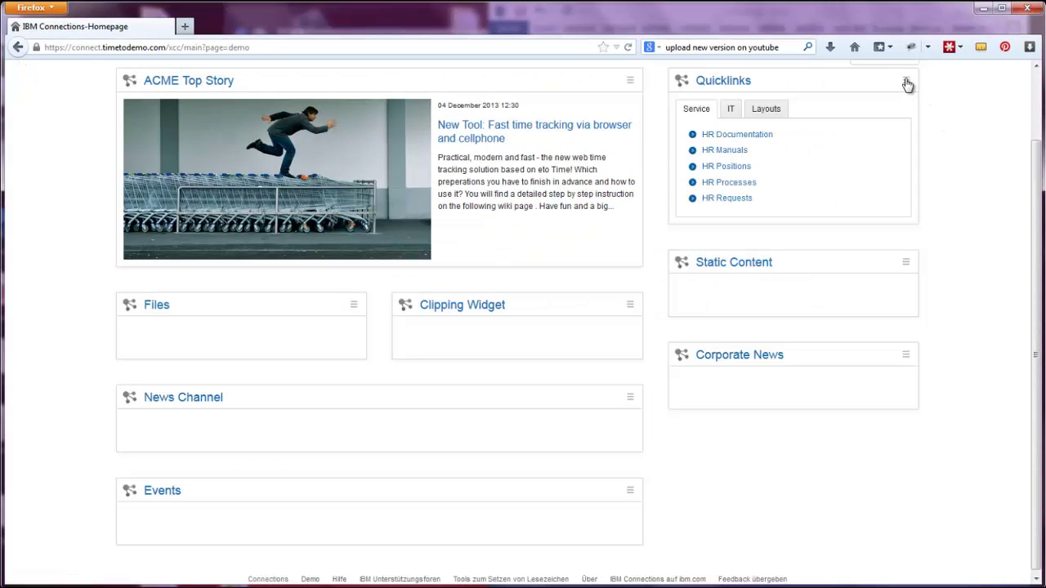
# Reorder the Quicklinks channels to IT, Layouts, Service, save the widget, and check the Layouts and Service links
pyautogui.click(906, 81)
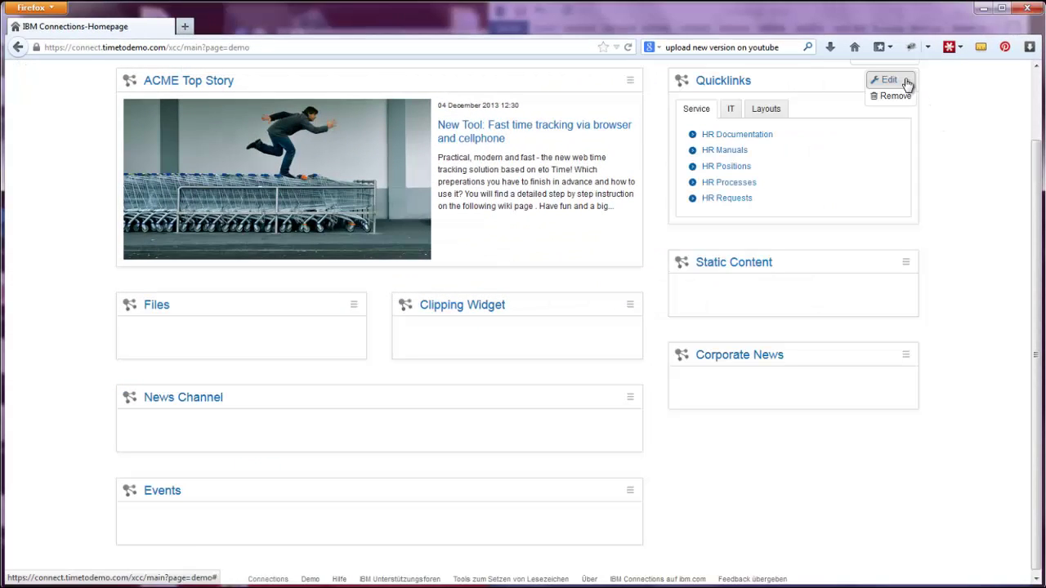
pyautogui.click(888, 80)
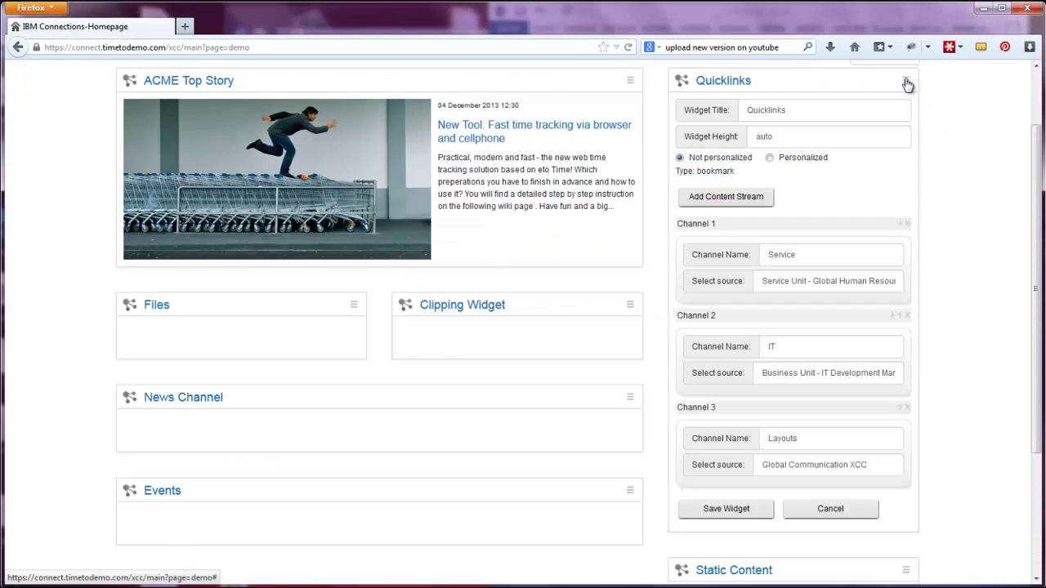
pyautogui.click(902, 317)
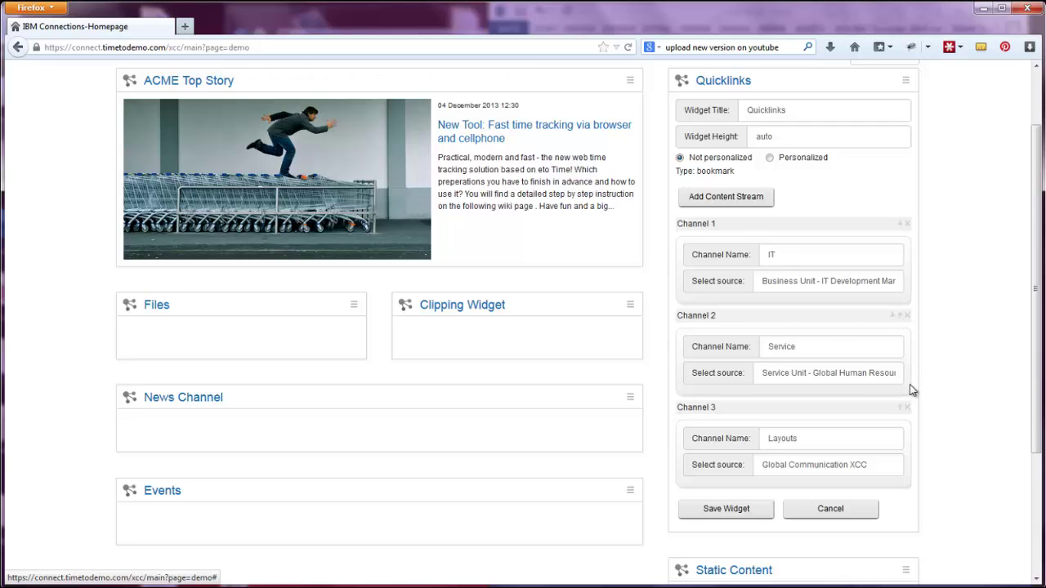
pyautogui.click(894, 316)
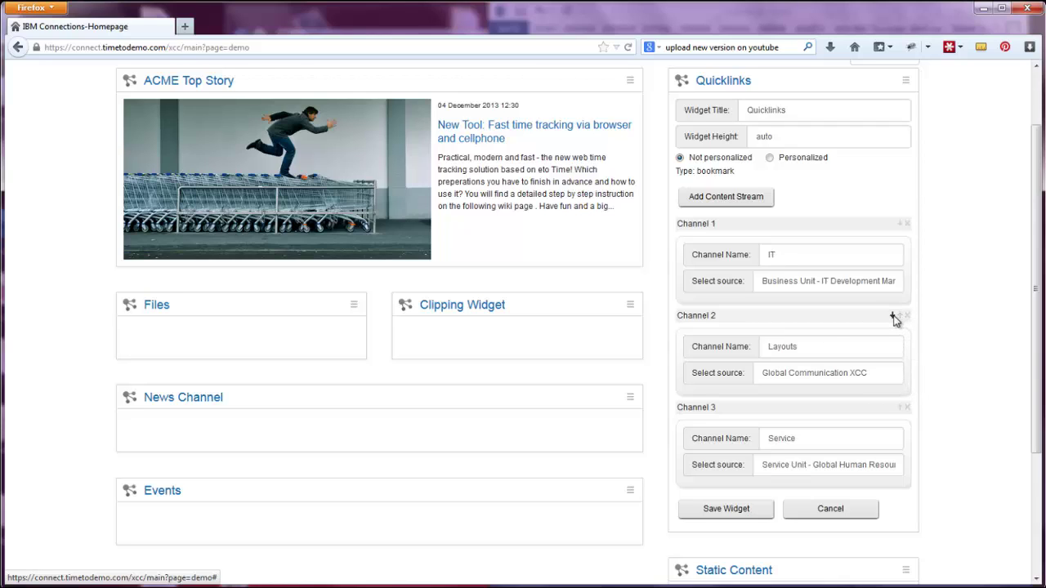
pyautogui.click(728, 513)
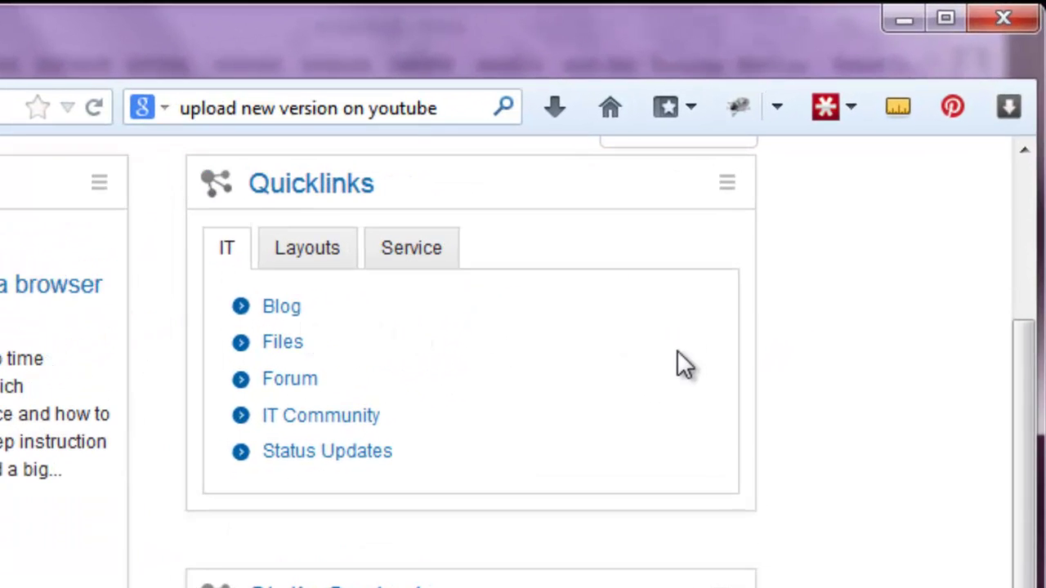
pyautogui.click(304, 250)
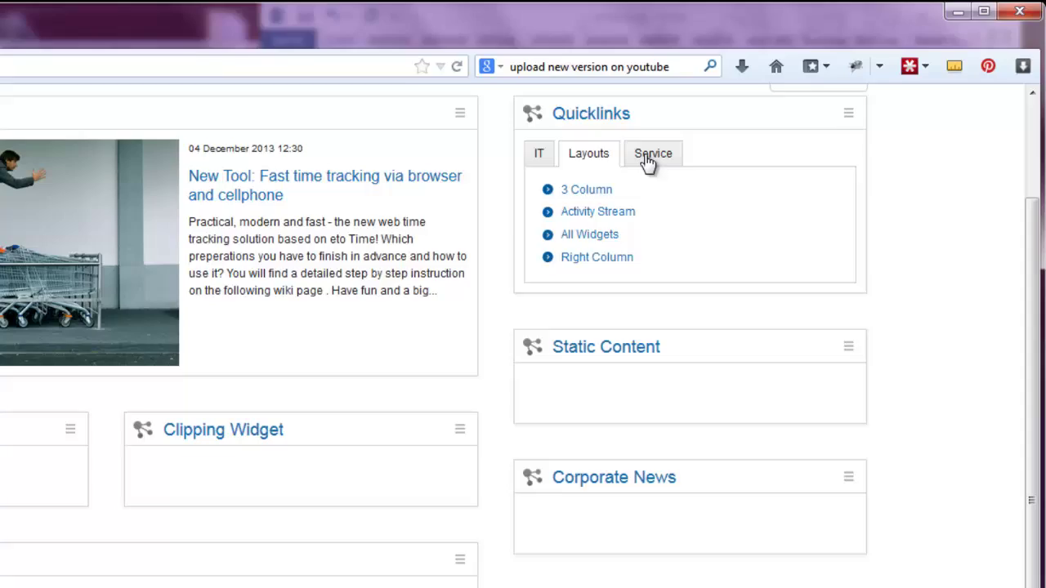
pyautogui.click(406, 252)
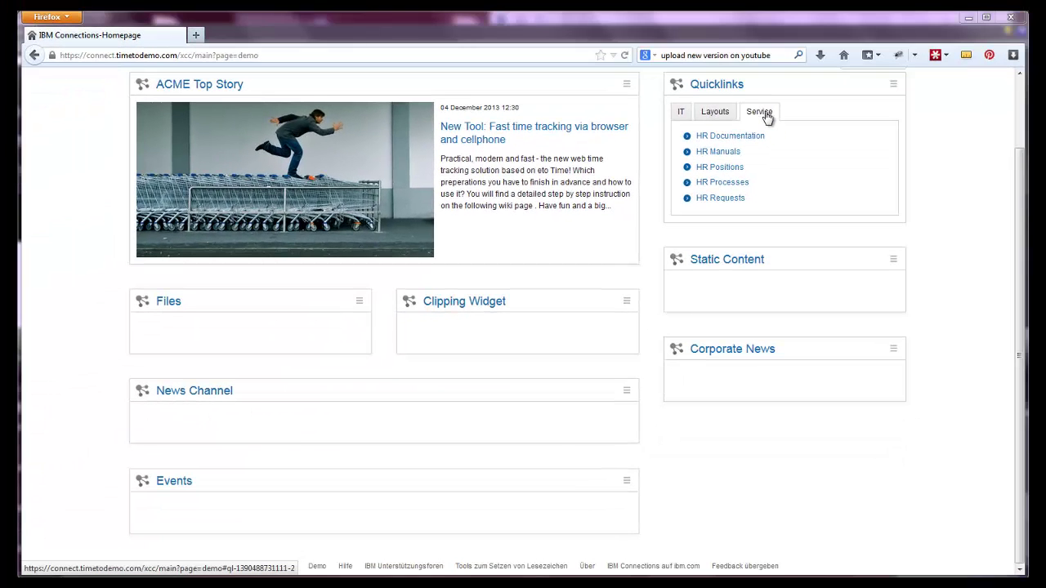
# Add a content stream to the Clipping Widget and replace its placeholder code with the copied boersennews.de chart embed code
pyautogui.click(627, 301)
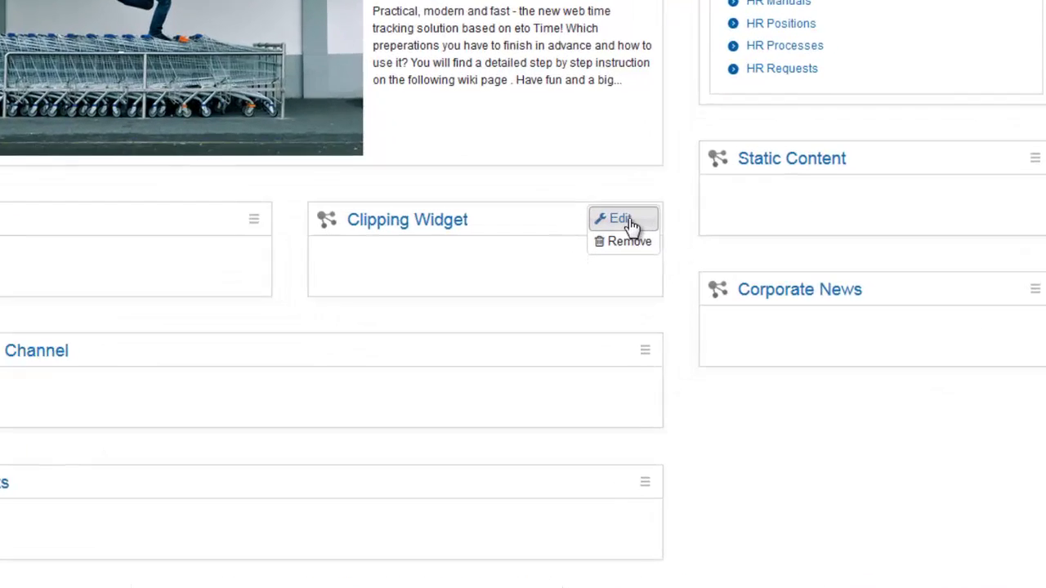
pyautogui.click(631, 225)
pyautogui.click(432, 373)
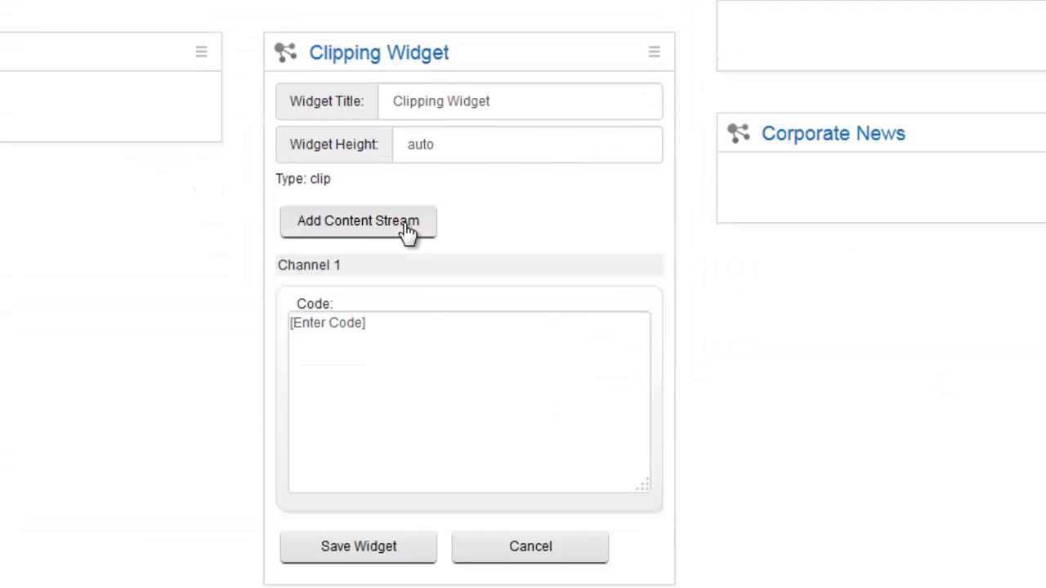
pyautogui.moveTo(390, 327); pyautogui.dragTo(285, 324)
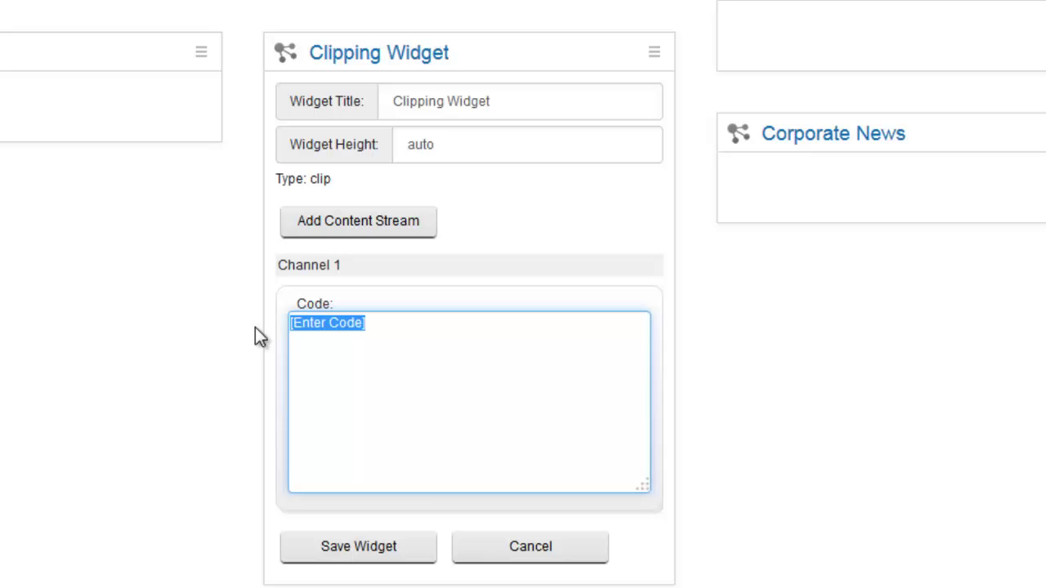
pyautogui.hotkey('ctrl', 'v')
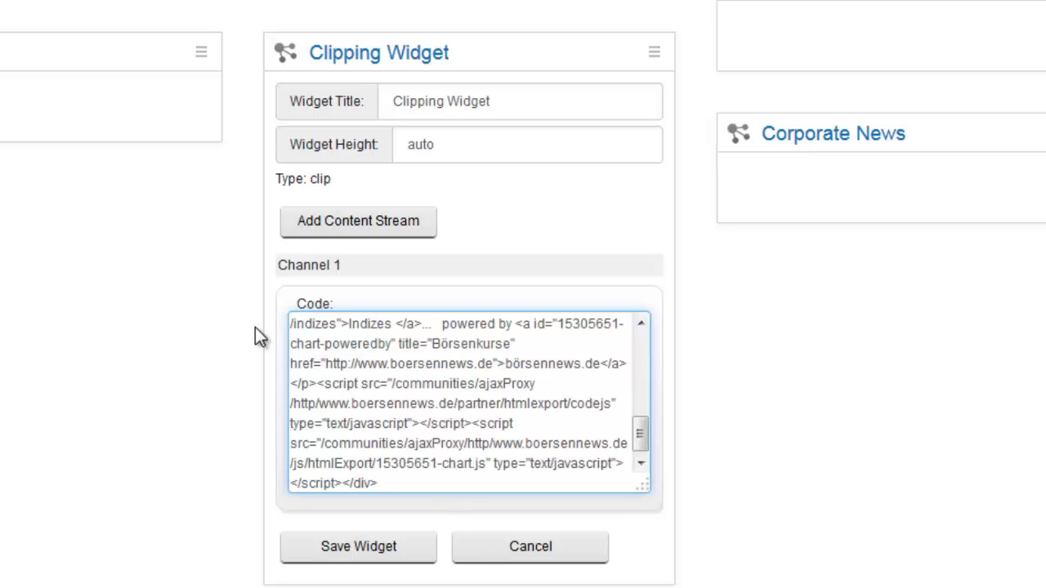
# Set the Clipping Widget's title to "Dow Jones" and save the widget
pyautogui.moveTo(494, 101); pyautogui.dragTo(387, 101)
pyautogui.write('Dow')
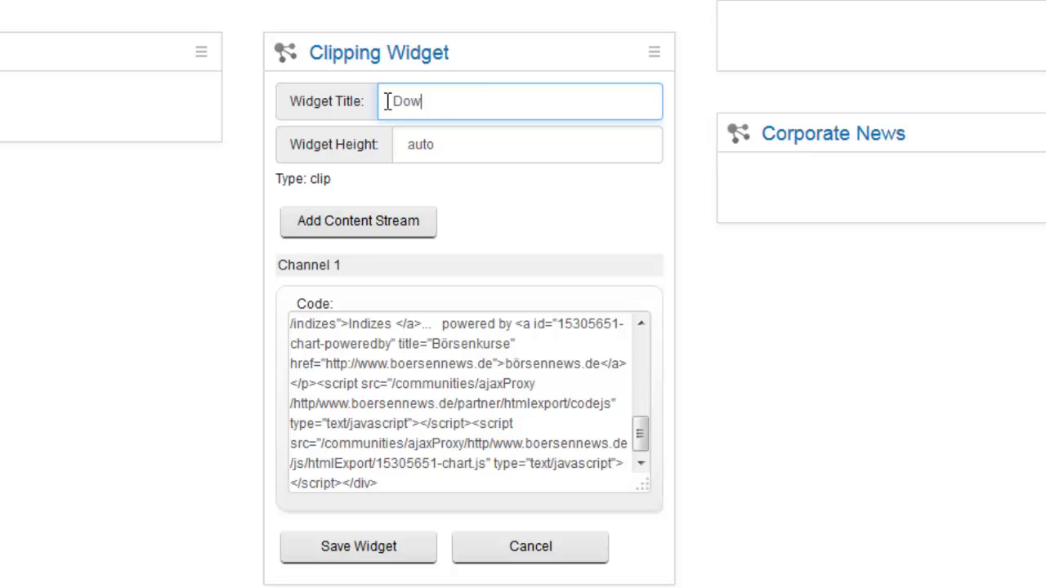
pyautogui.write(' Jones')
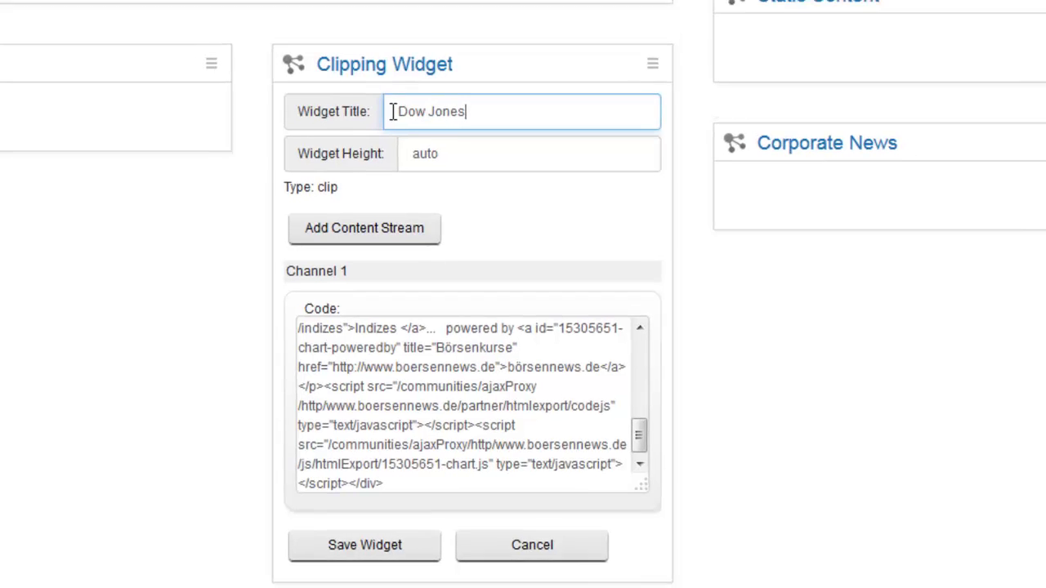
pyautogui.click(427, 547)
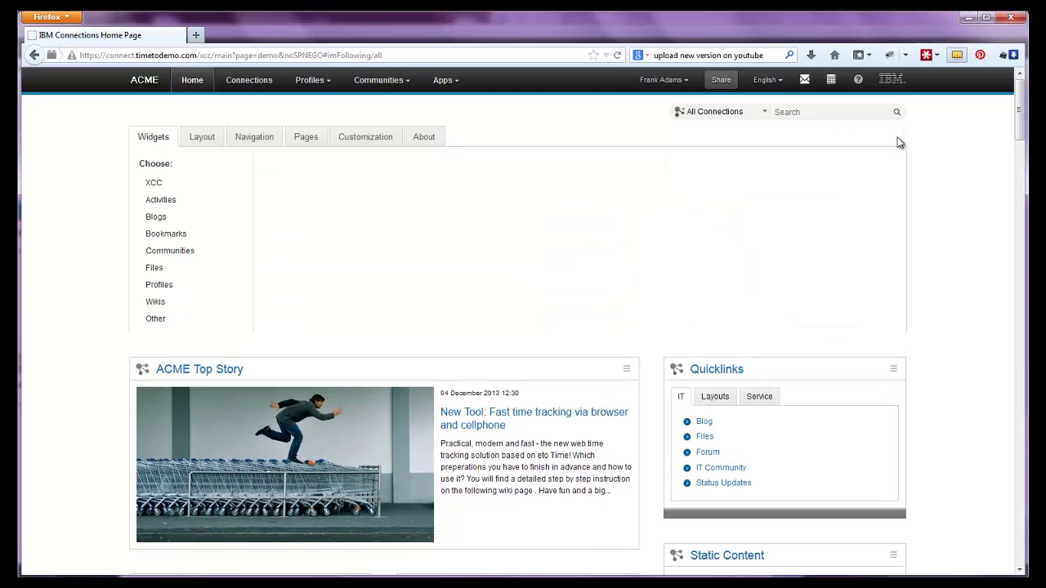
# Add a content stream to the page navigation with Global Communication as its source, and save the navigation
pyautogui.click(273, 137)
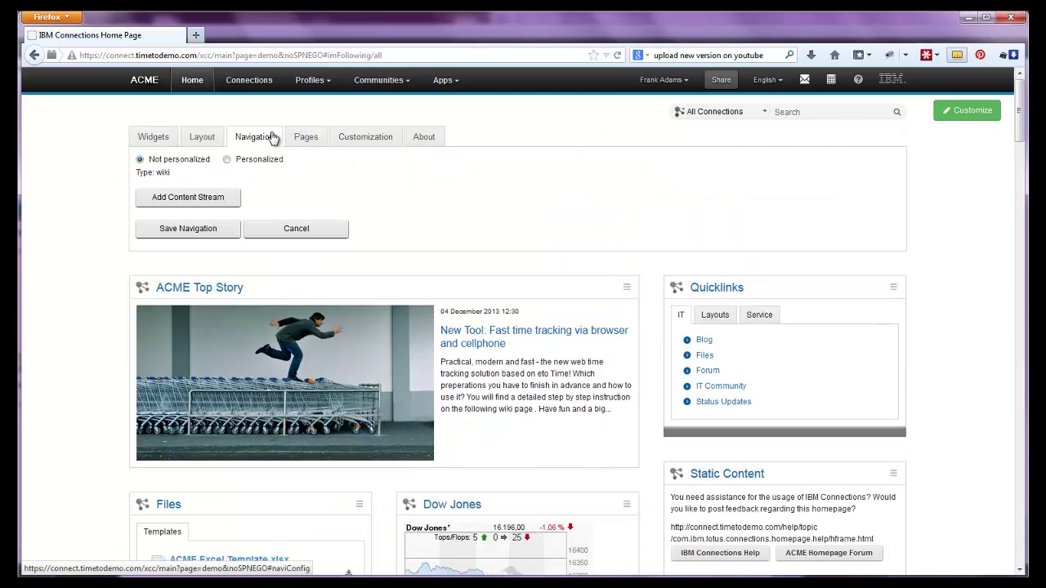
pyautogui.click(206, 204)
pyautogui.click(261, 252)
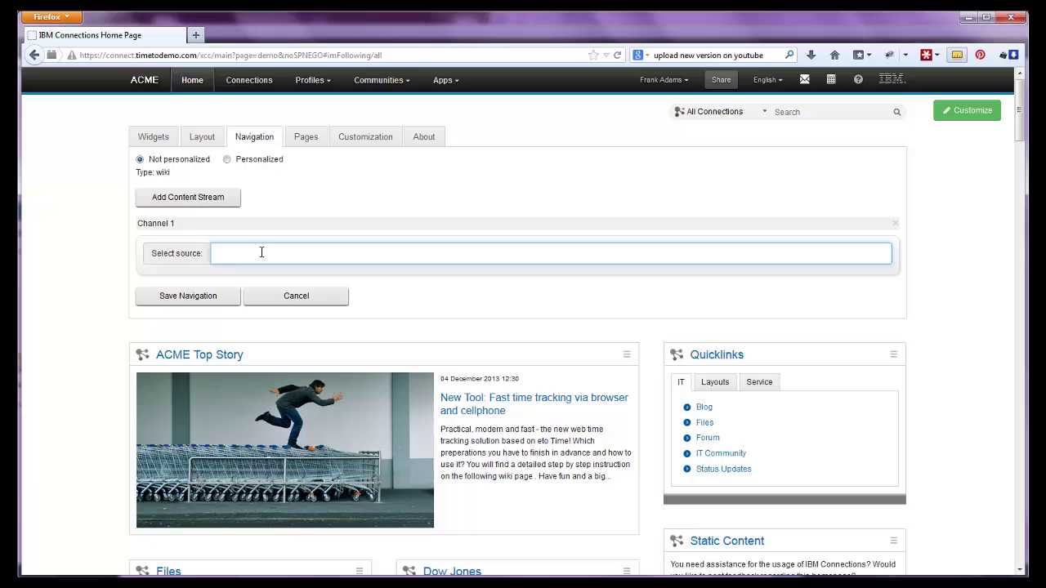
pyautogui.write('glo')
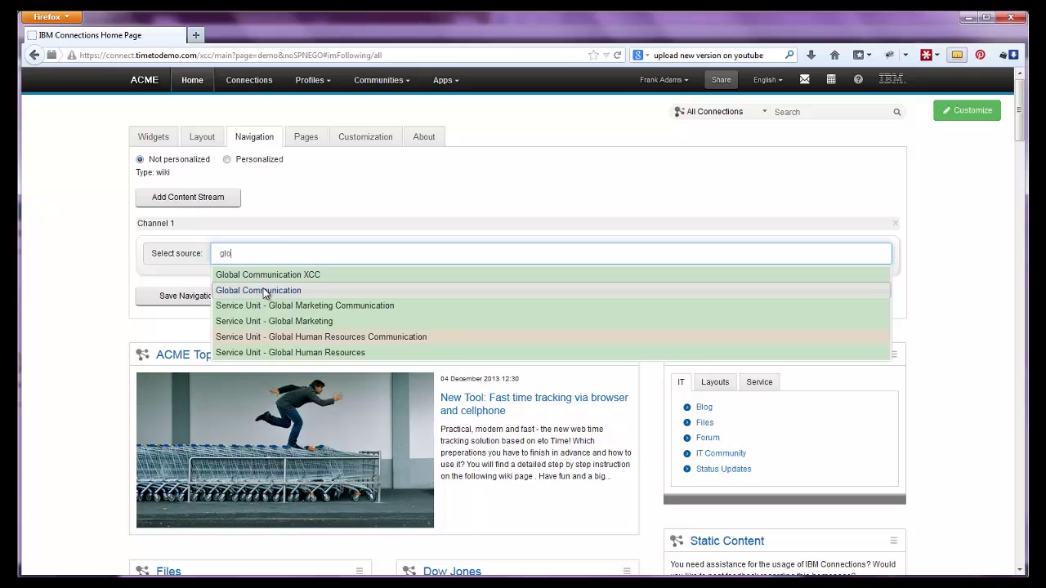
pyautogui.click(263, 287)
pyautogui.click(205, 297)
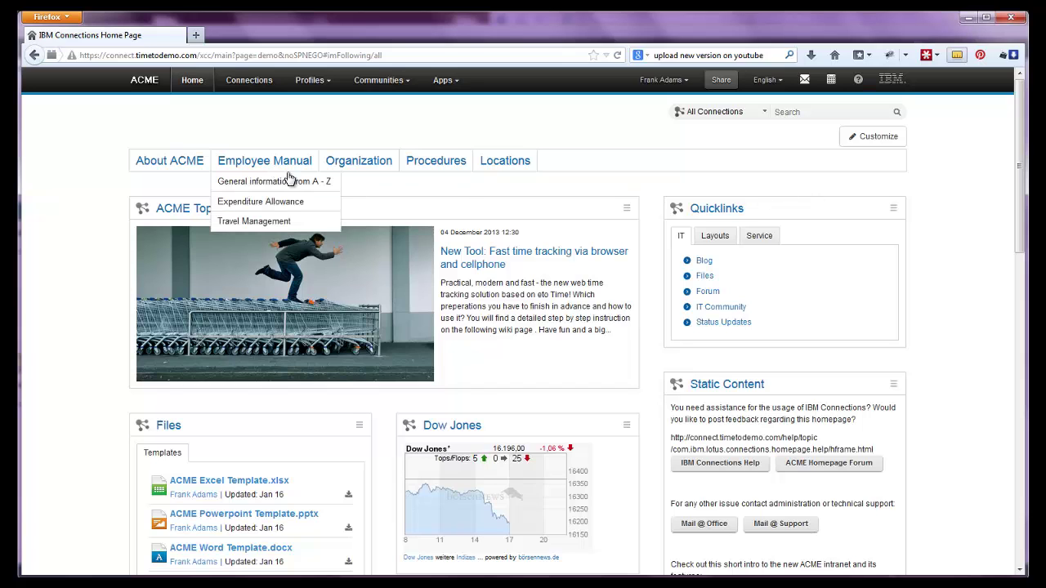
# Enable the Activitystream and Right-Column elements in the page layout, save it, and review the homepage
pyautogui.click(877, 134)
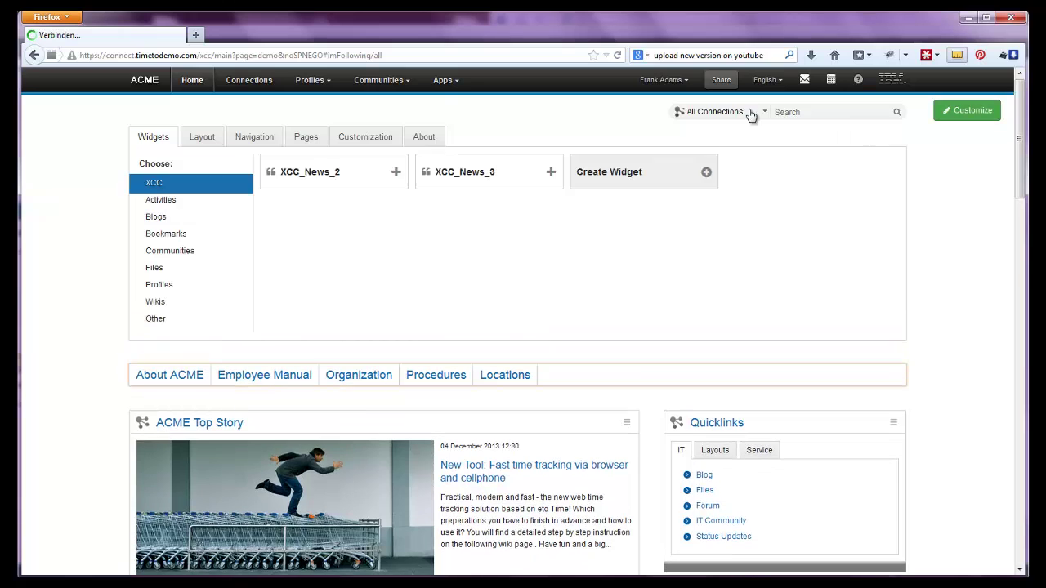
pyautogui.click(196, 137)
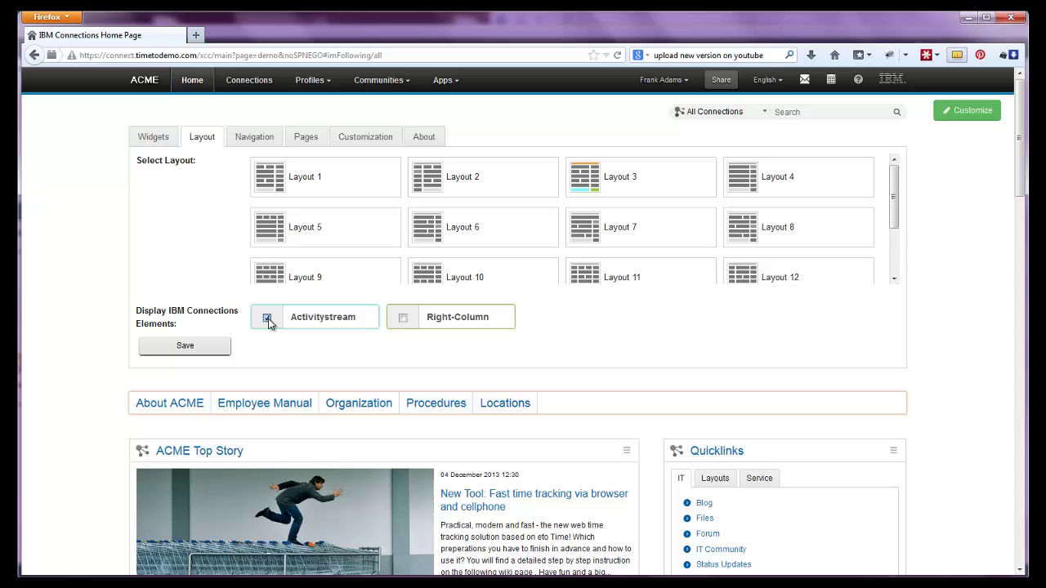
pyautogui.click(404, 319)
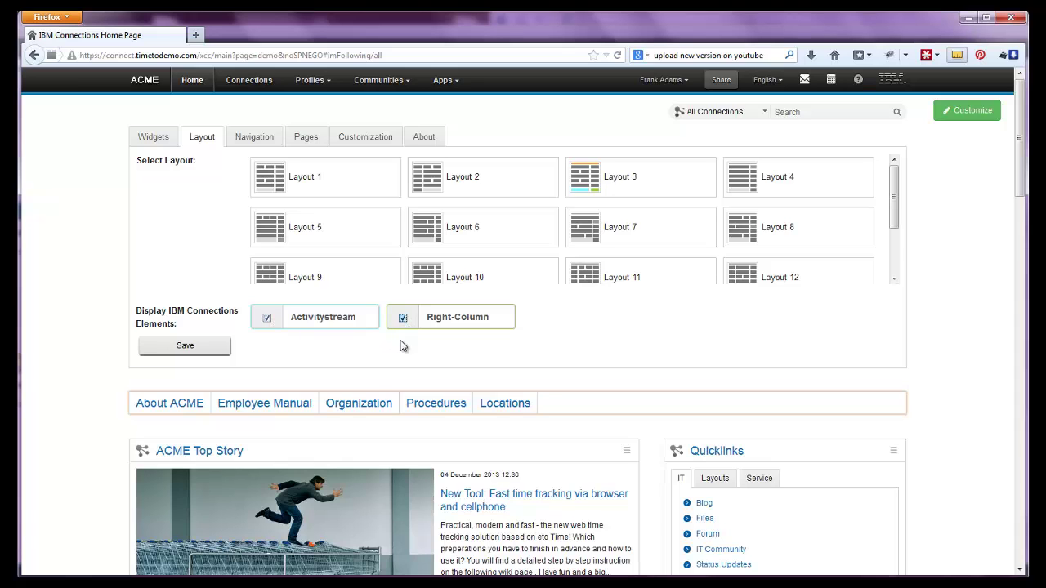
pyautogui.click(209, 354)
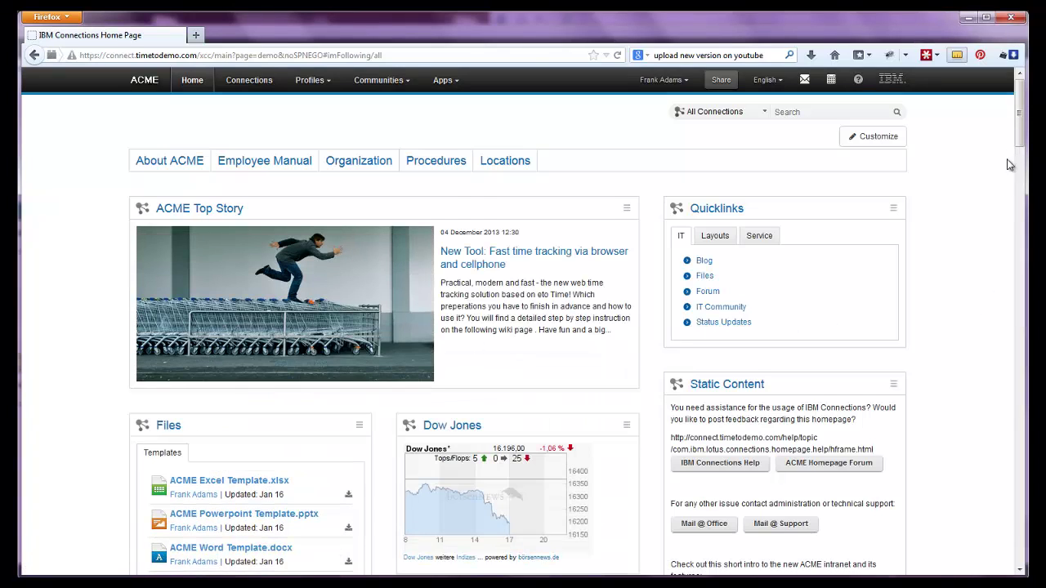
pyautogui.moveTo(1019, 156); pyautogui.dragTo(1019, 288)
# Browse the Activities, Blogs and Bookmarks widget categories and add the MyBookmarks widget to the homepage
pyautogui.click(904, 138)
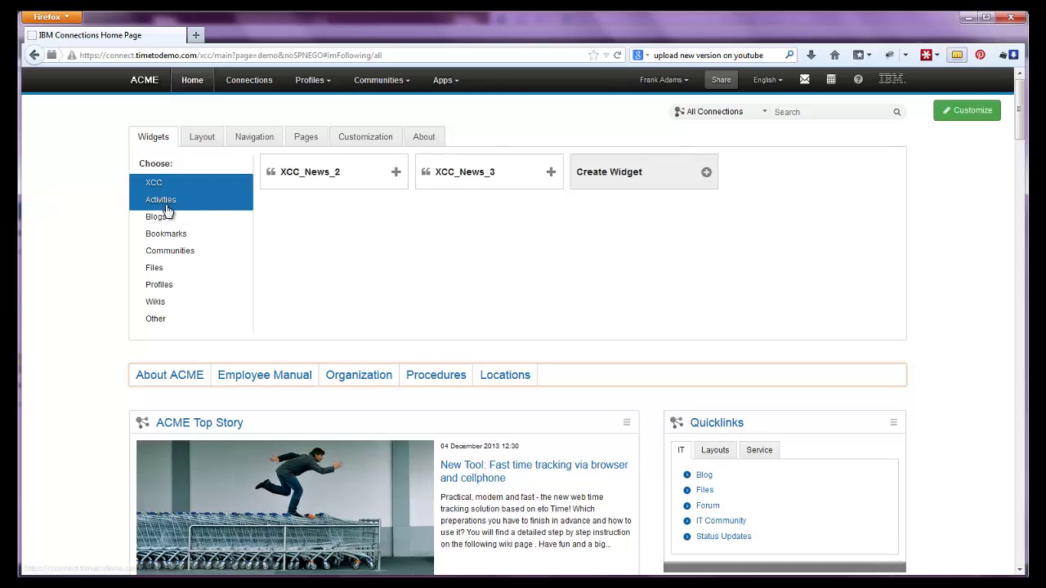
pyautogui.click(165, 205)
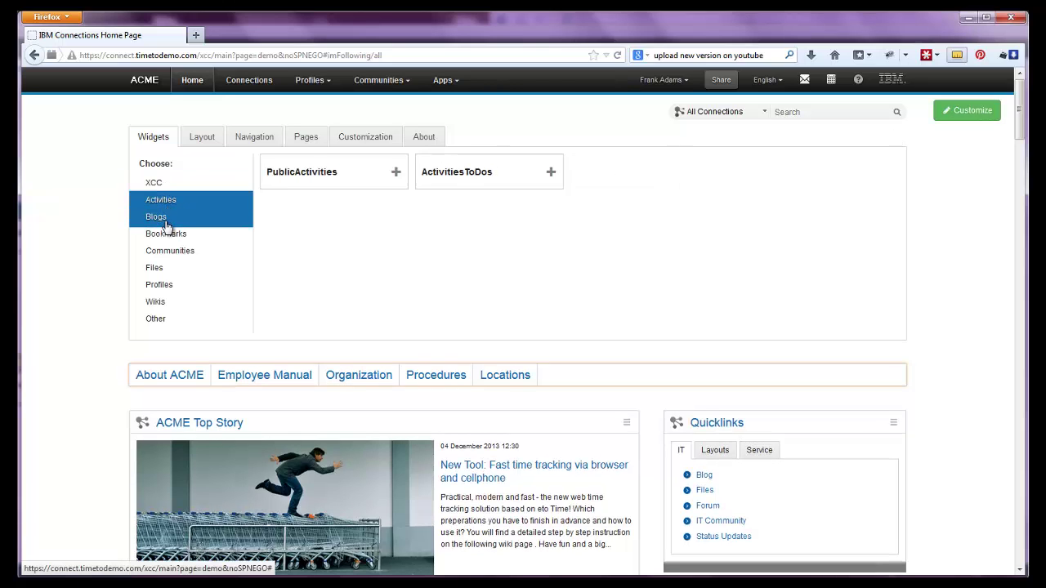
pyautogui.click(167, 217)
pyautogui.click(167, 236)
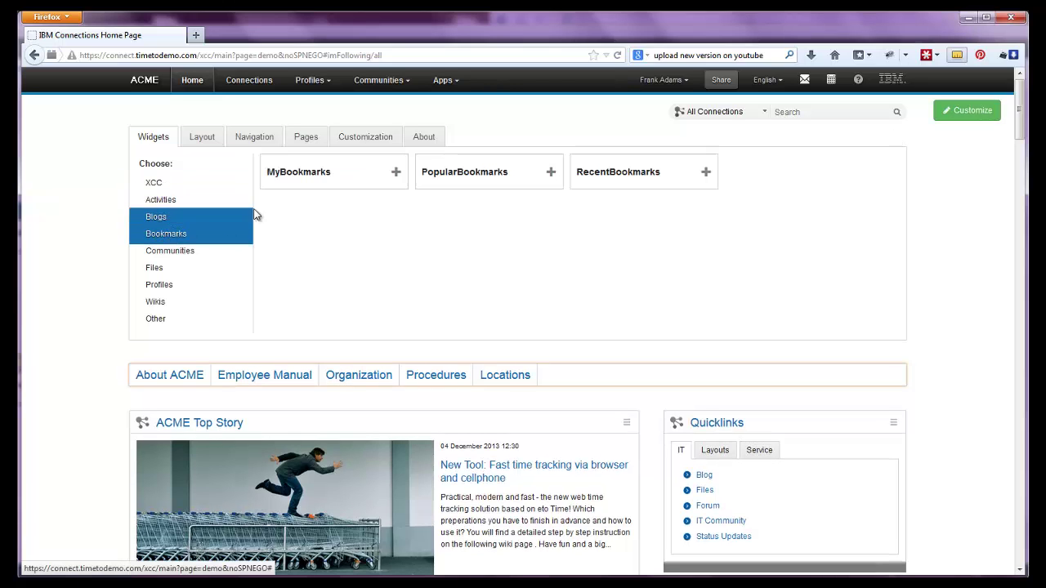
pyautogui.click(372, 174)
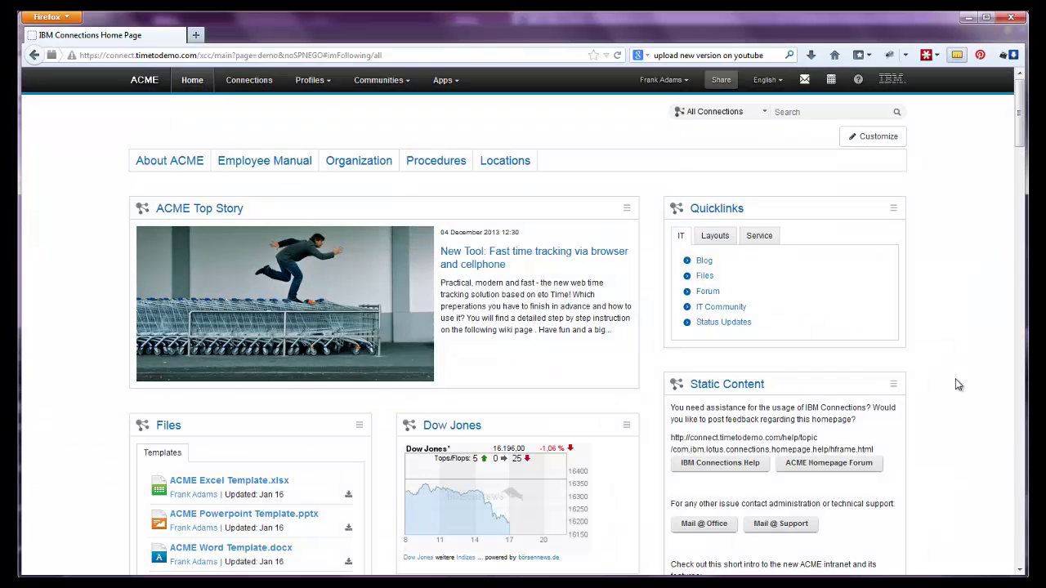
pyautogui.scroll(-5, 958, 384)
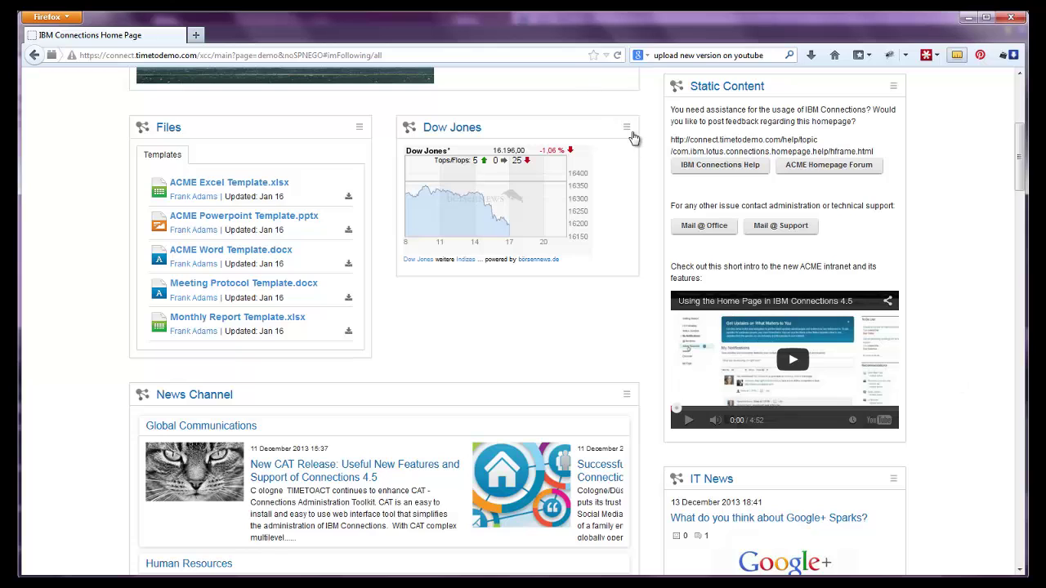
# Set the Dow Jones widget's height to 370 and save the widget
pyautogui.click(626, 128)
pyautogui.click(621, 139)
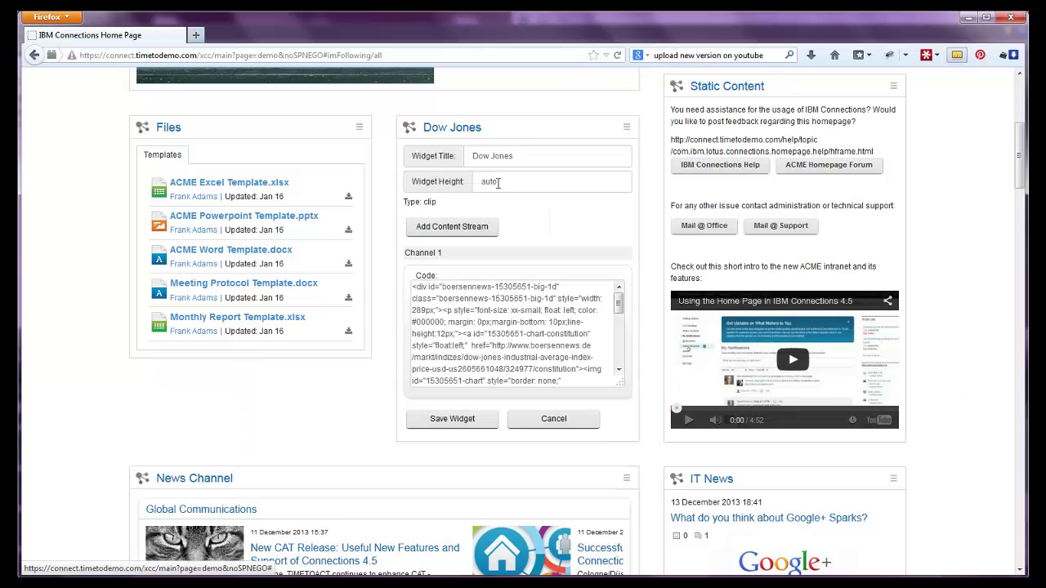
pyautogui.moveTo(497, 182); pyautogui.dragTo(472, 184)
pyautogui.write('37')
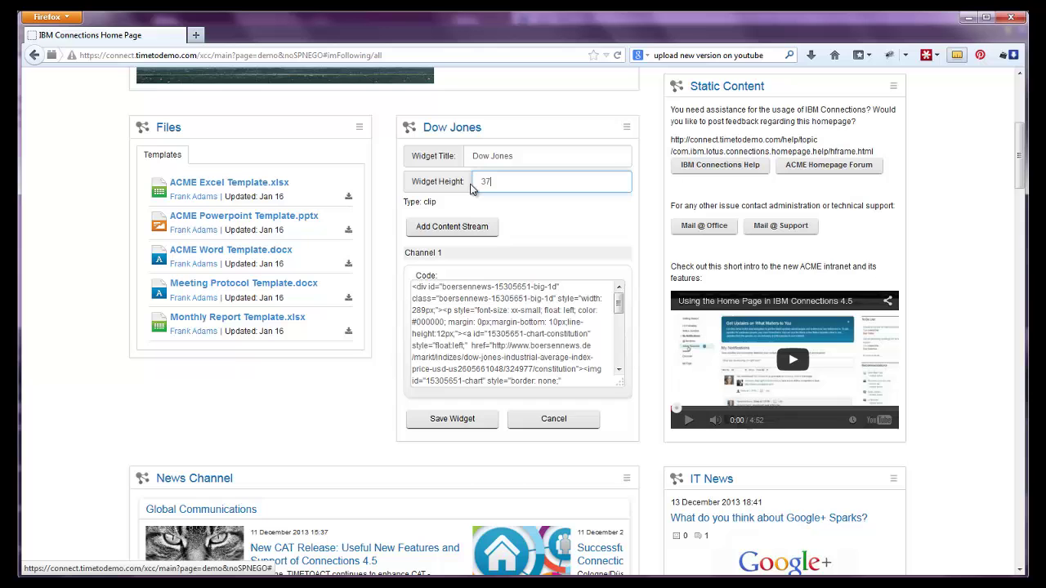
pyautogui.write('0')
pyautogui.click(463, 420)
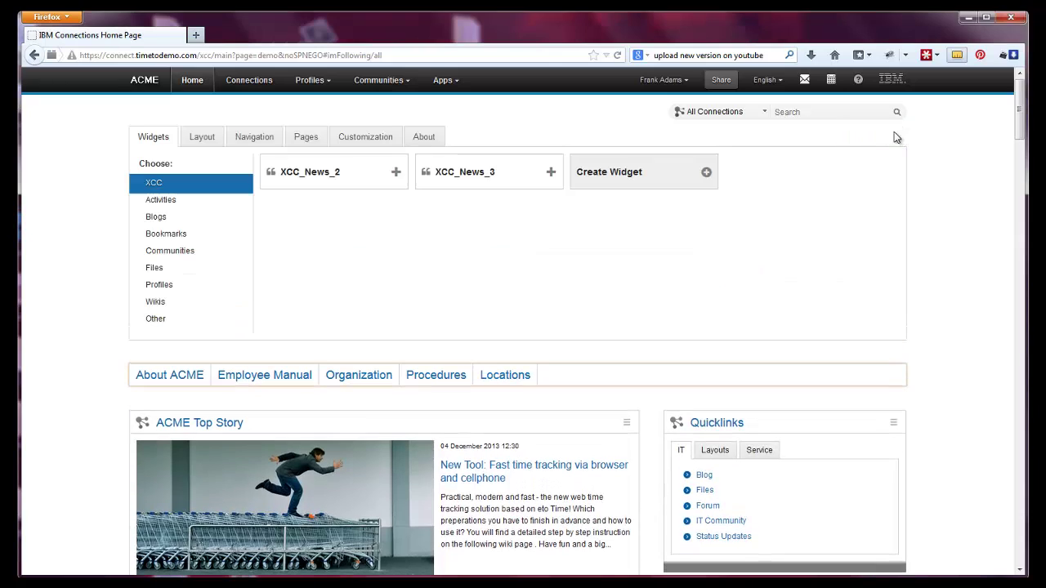
# Upload custom.css as the homepage's new customization file and reload the page
pyautogui.click(367, 138)
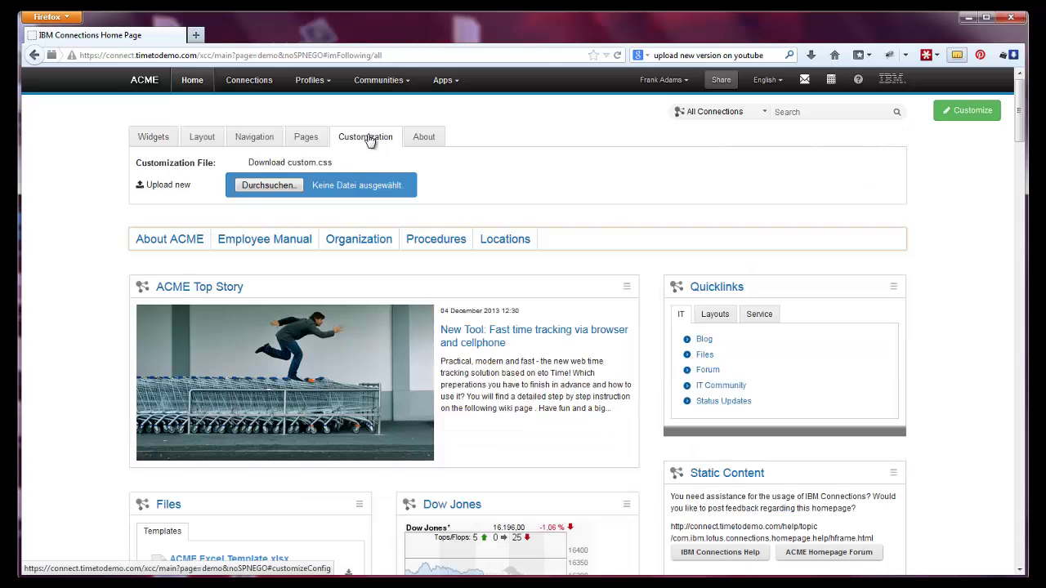
pyautogui.click(256, 188)
pyautogui.click(311, 115)
pyautogui.click(877, 472)
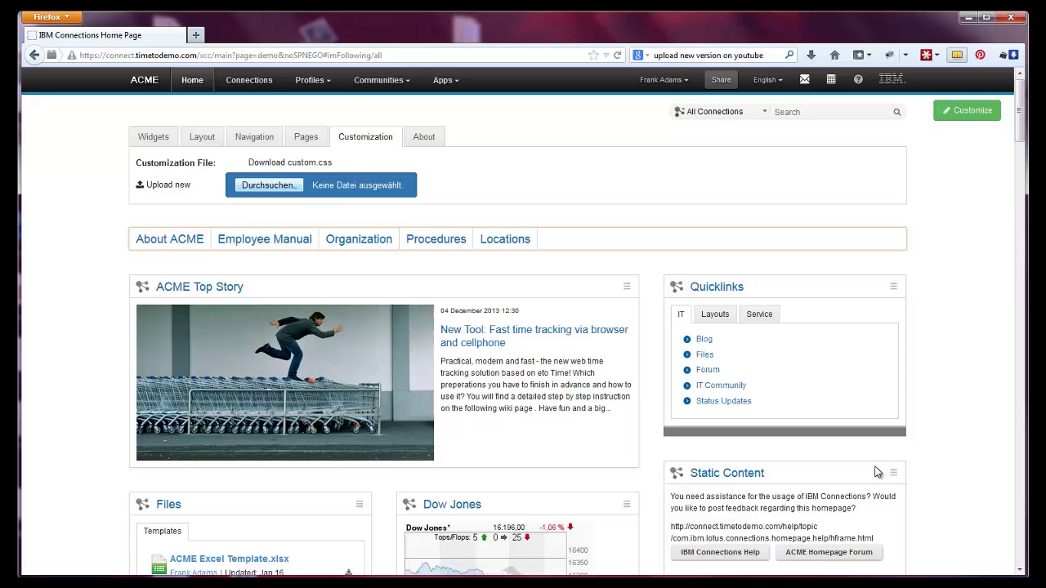
pyautogui.click(639, 227)
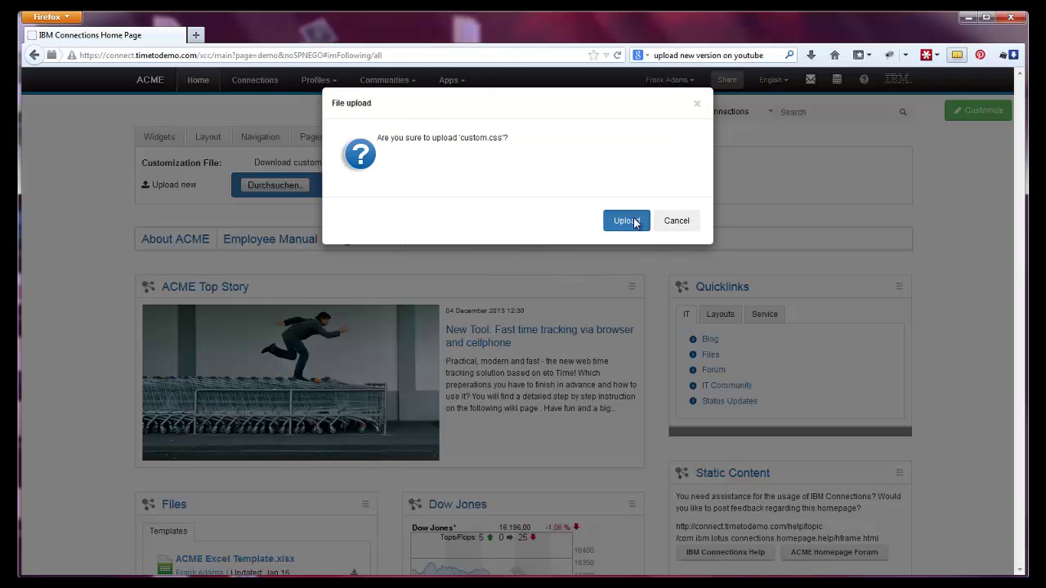
pyautogui.click(677, 220)
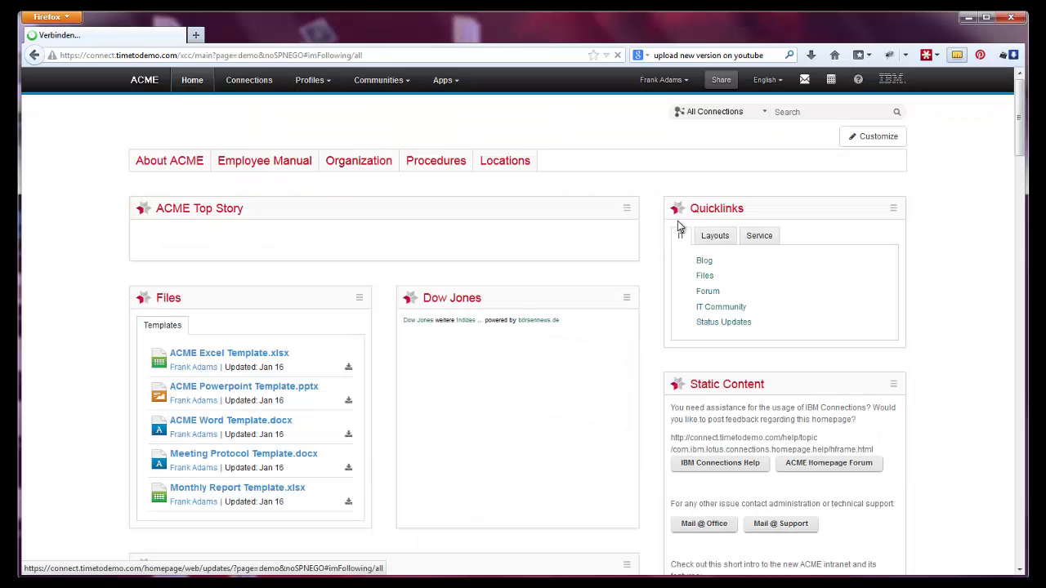